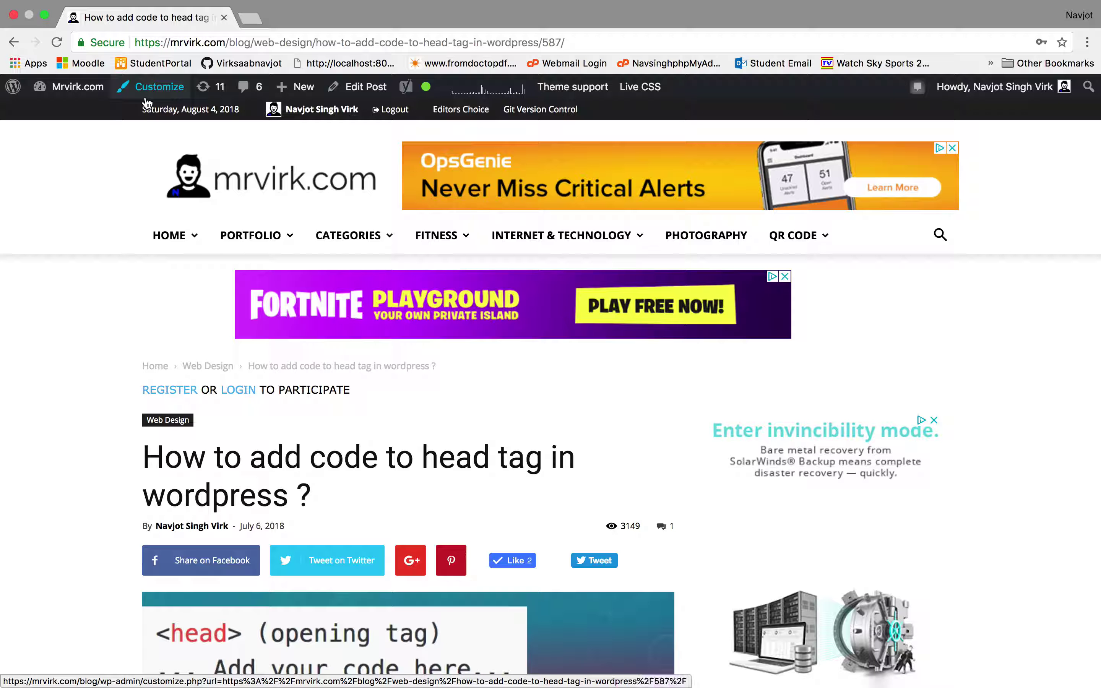
# Load mrvirk.com/blog/wp-login.php in a new Chrome tab.
pyautogui.click(248, 19)
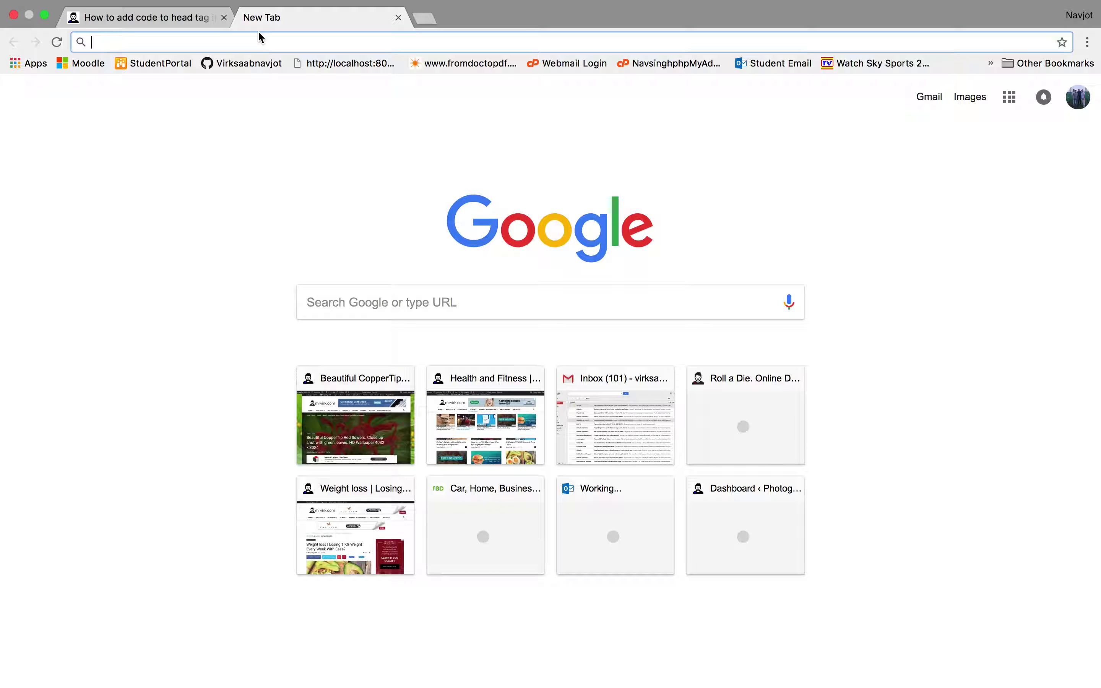
pyautogui.write('ht')
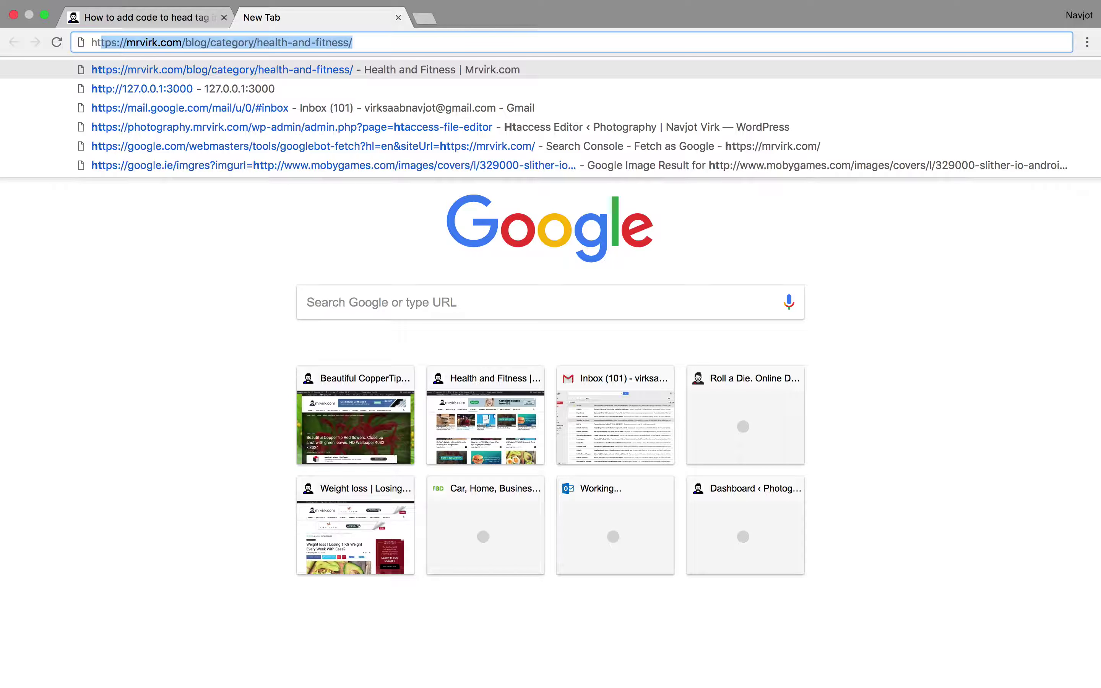
pyautogui.press('BackSpace')
pyautogui.press('BackSpace')
pyautogui.press('BackSpace')
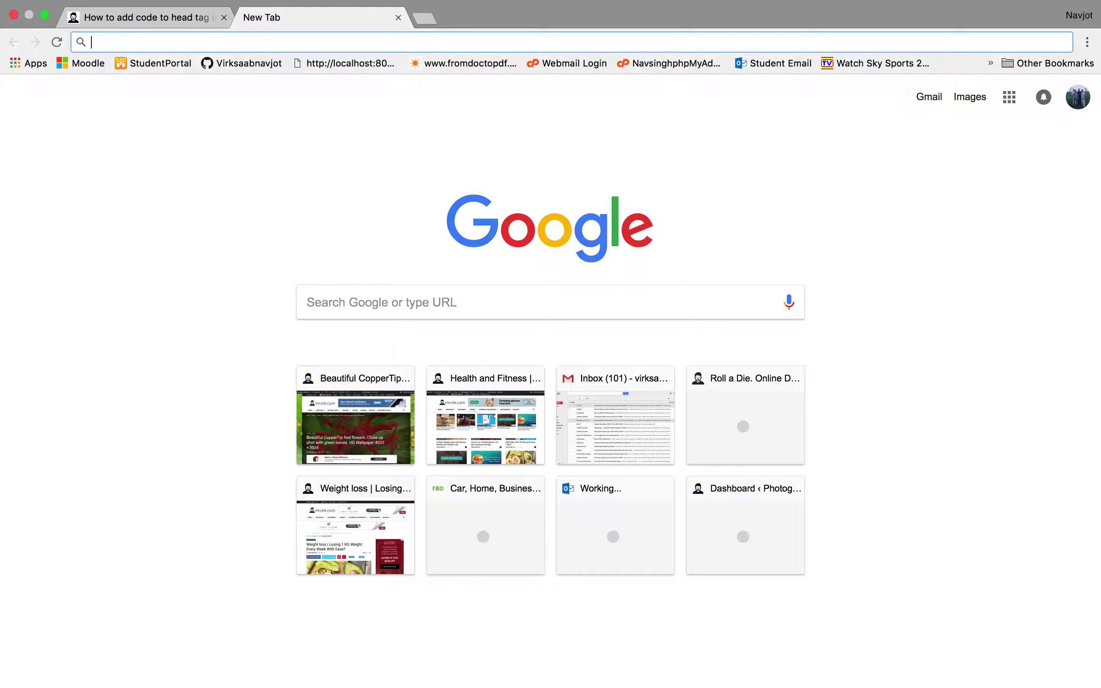
pyautogui.write('mrvirk')
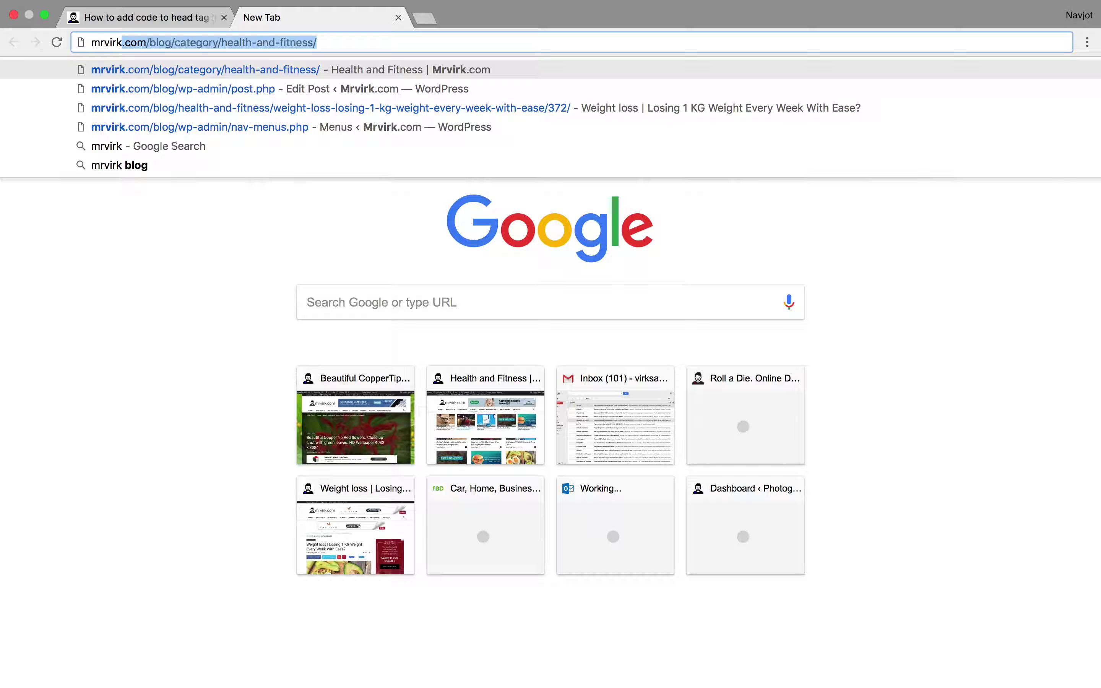
pyautogui.write('.com/')
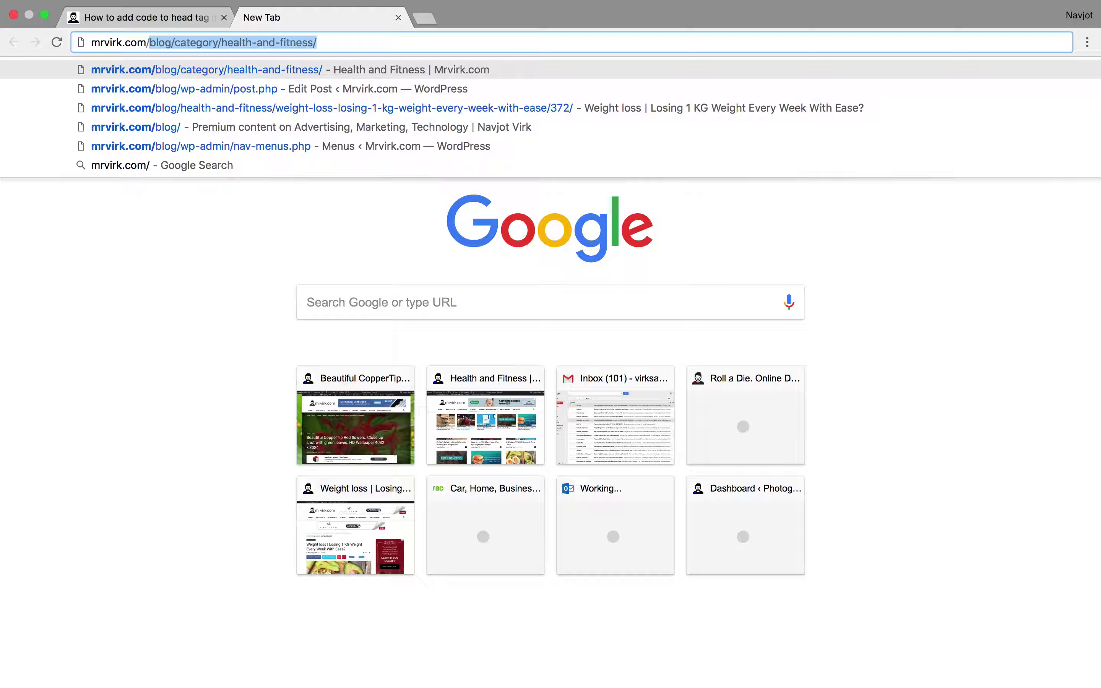
pyautogui.write('blog')
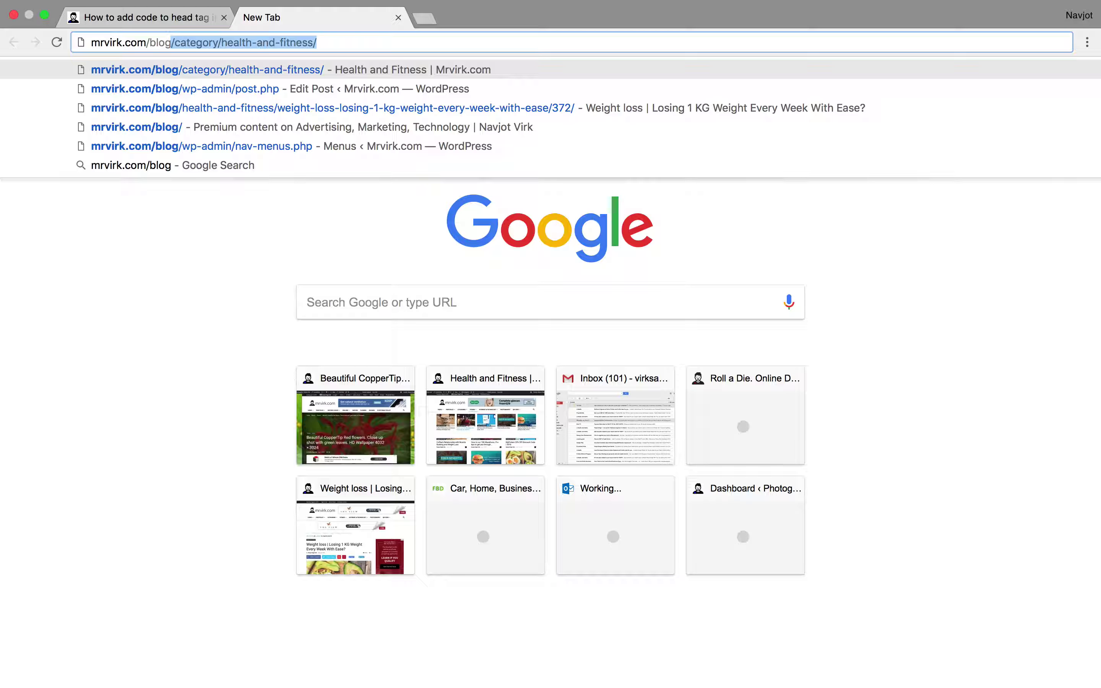
pyautogui.write('/')
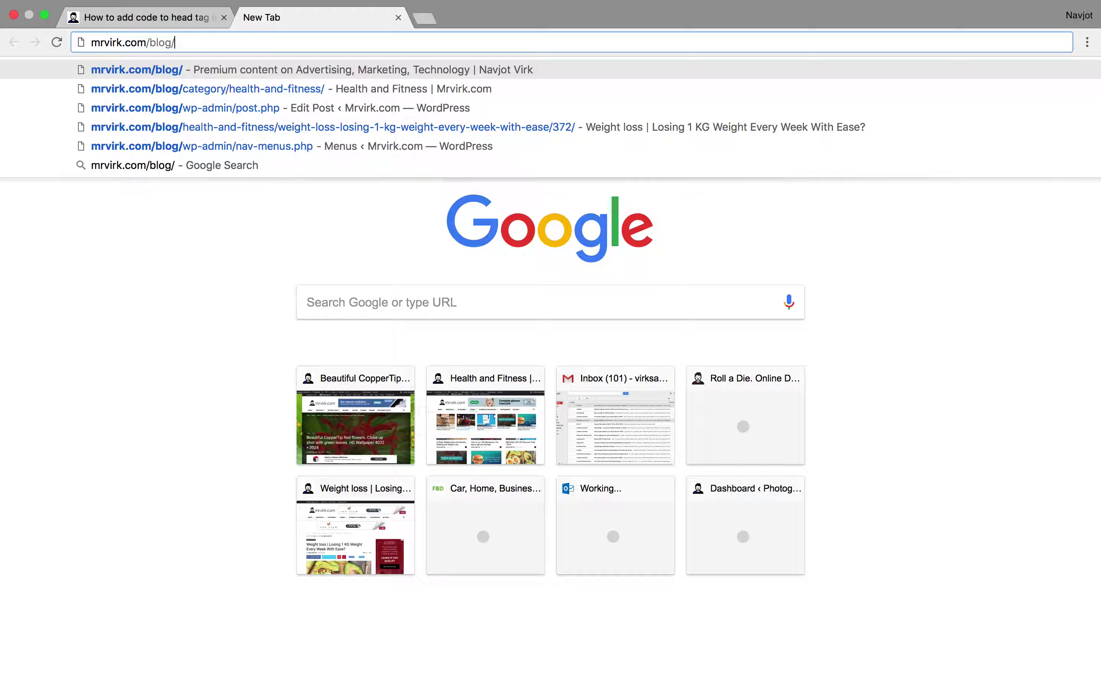
pyautogui.write('wp-')
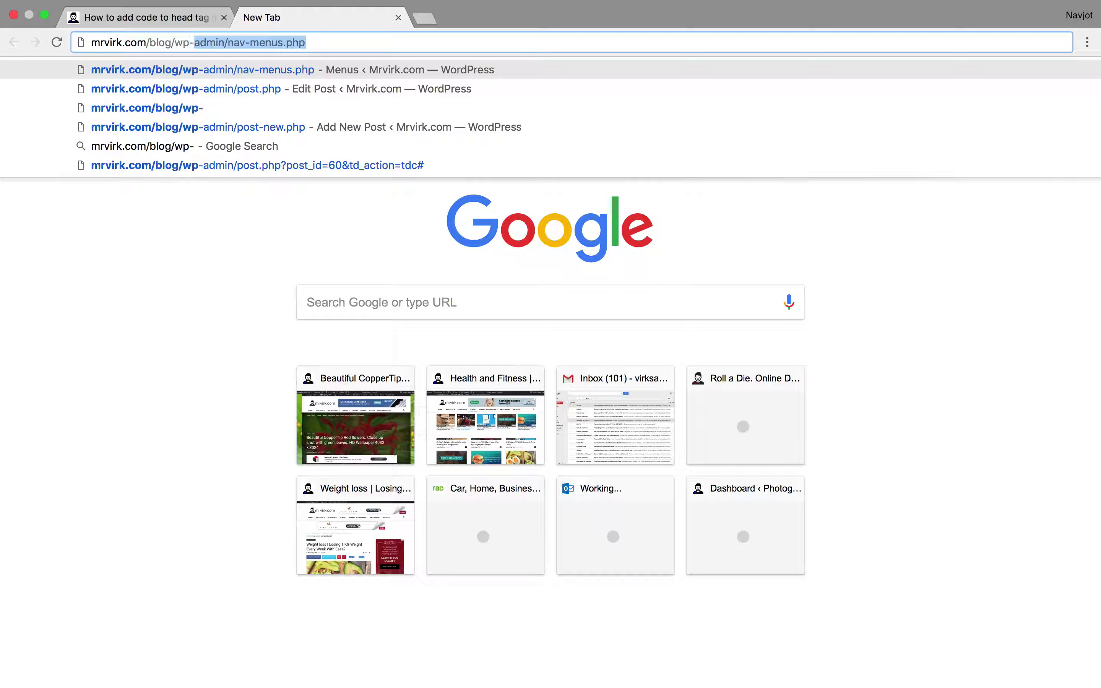
pyautogui.write('login.php')
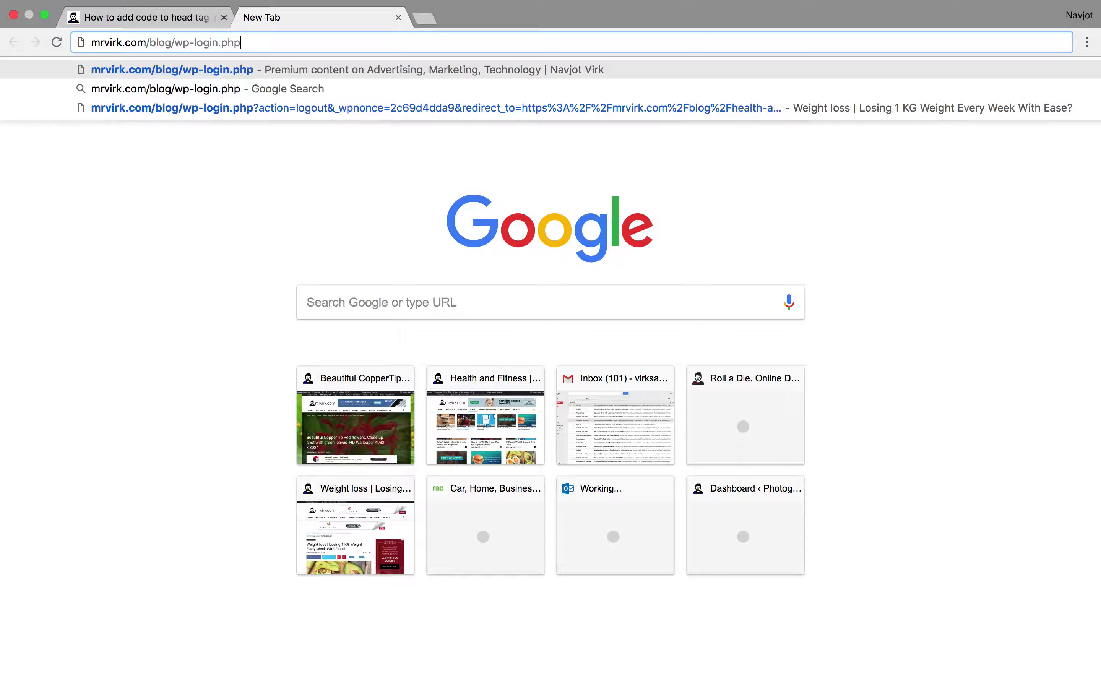
pyautogui.press('Return')
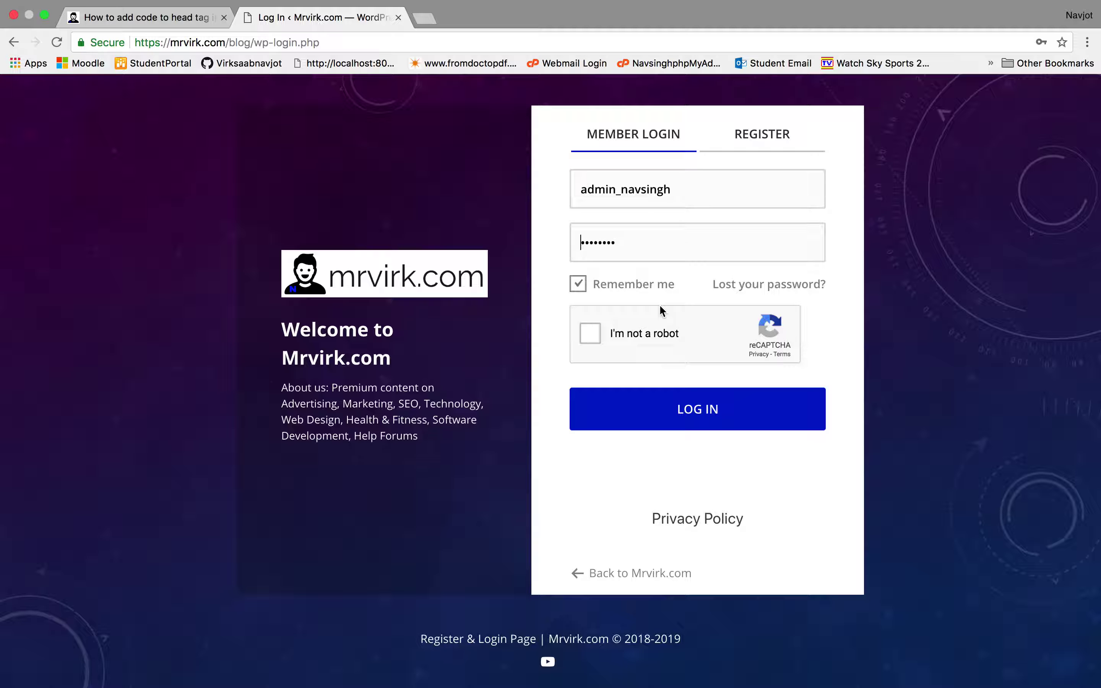
# Let the saved credentials fill the login form, then go back to the article tab.
pyautogui.click(621, 201)
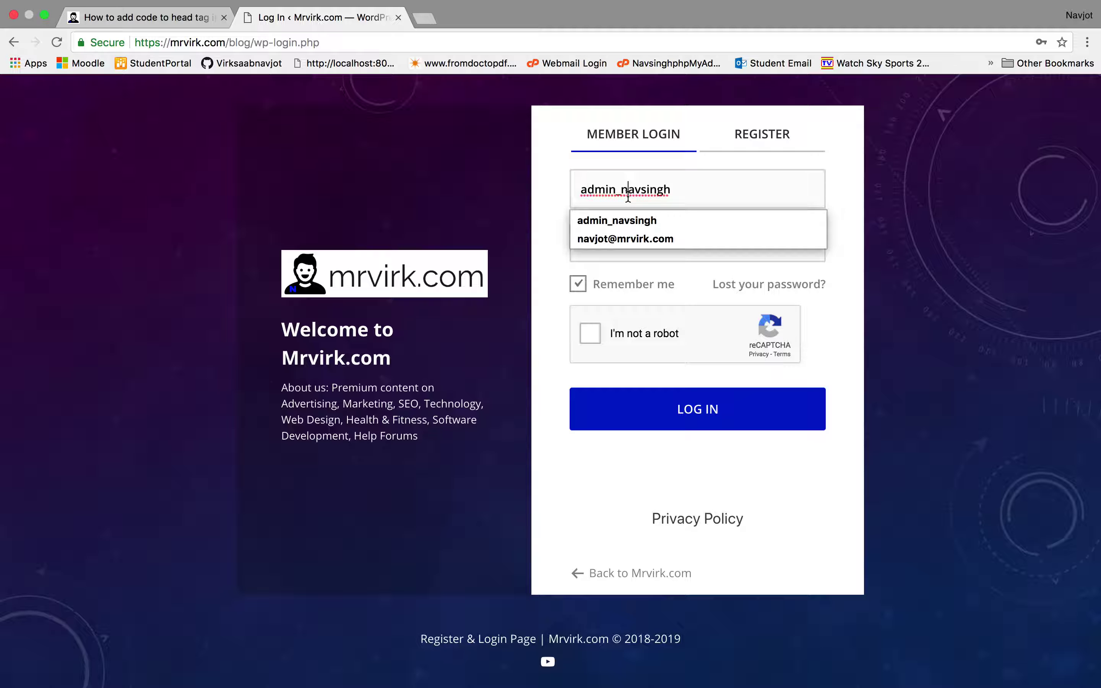
pyautogui.click(994, 279)
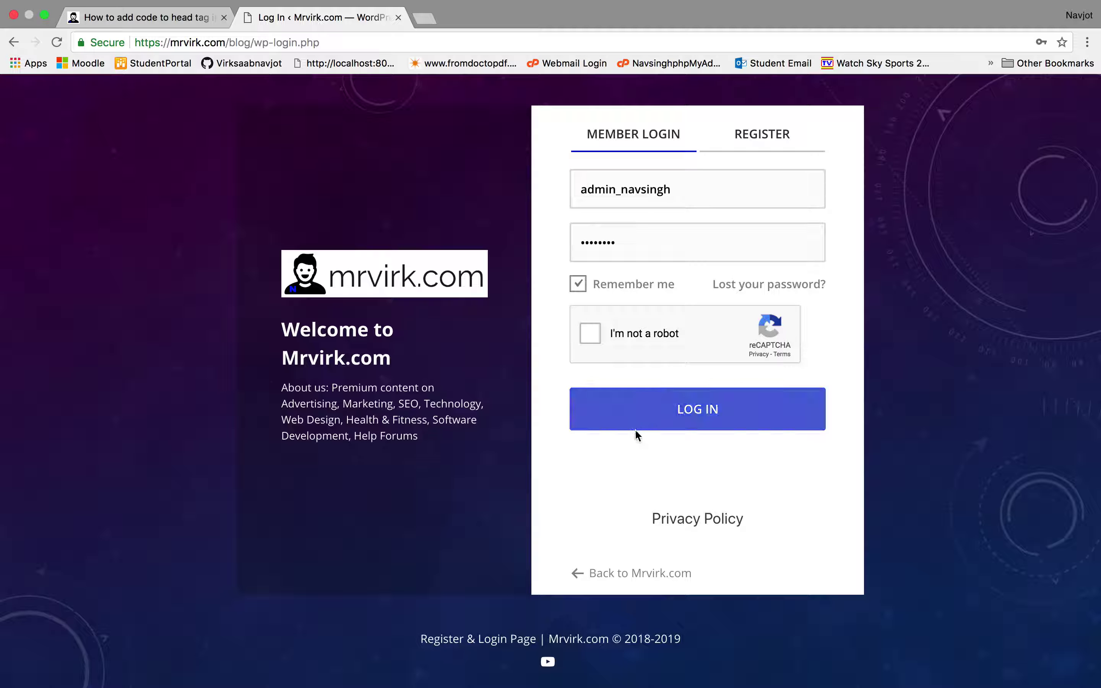
pyautogui.click(135, 17)
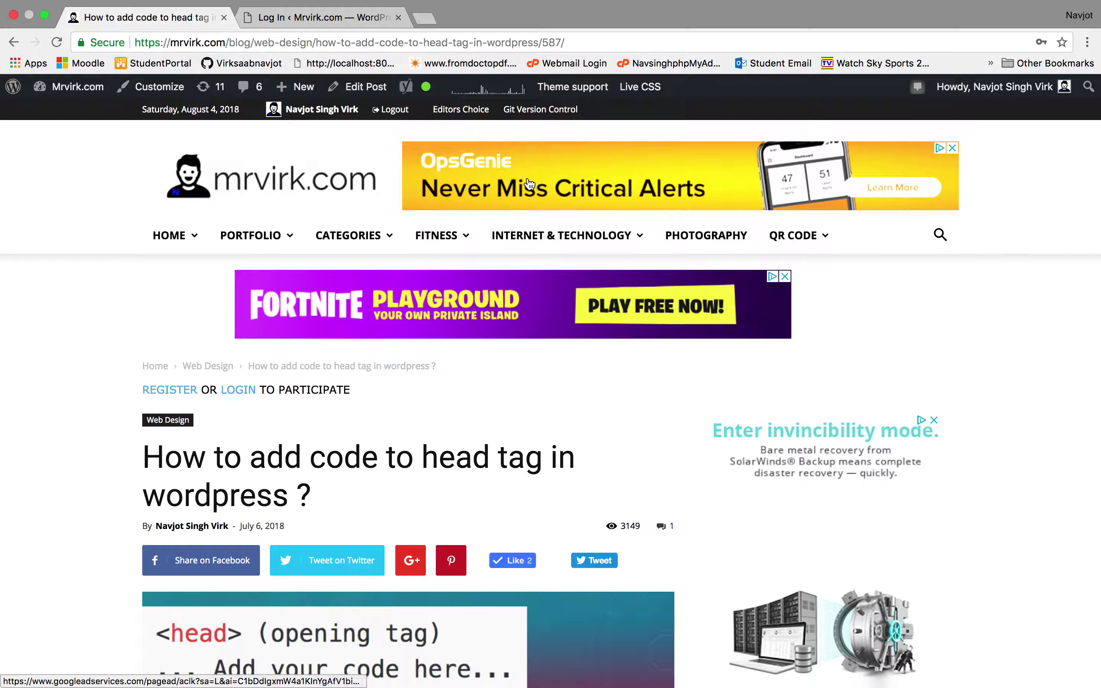
# Go to the admin Dashboard from the admin bar's site-name menu and reveal the Plugins submenu.
pyautogui.moveTo(561, 235)
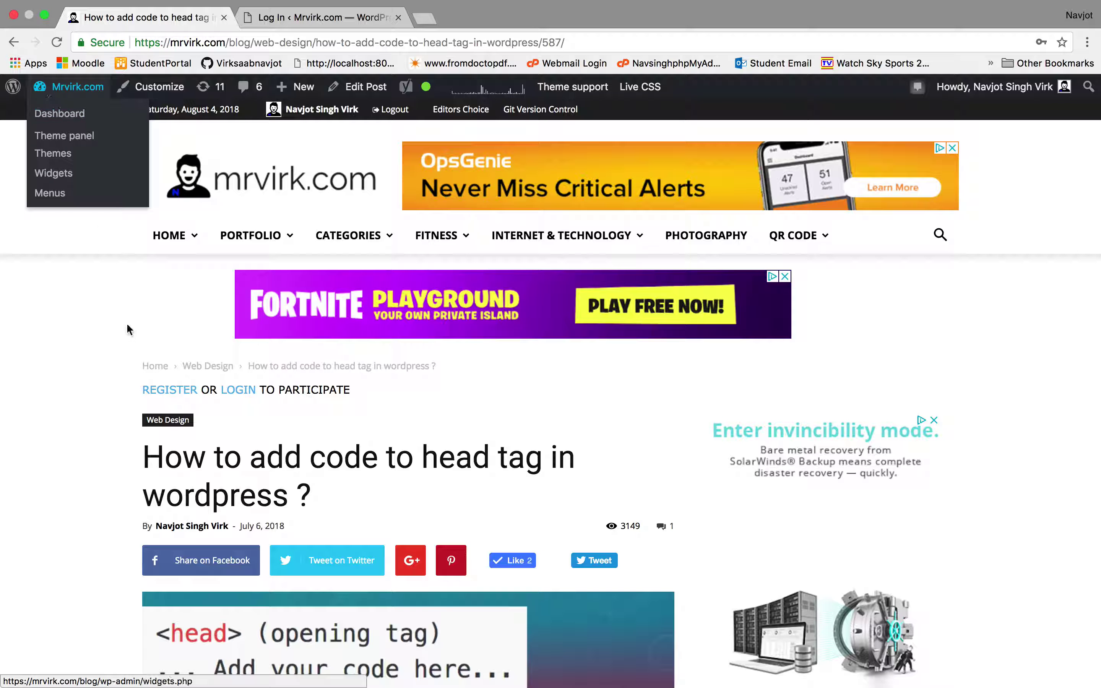
pyautogui.moveTo(64, 91)
pyautogui.click(43, 116)
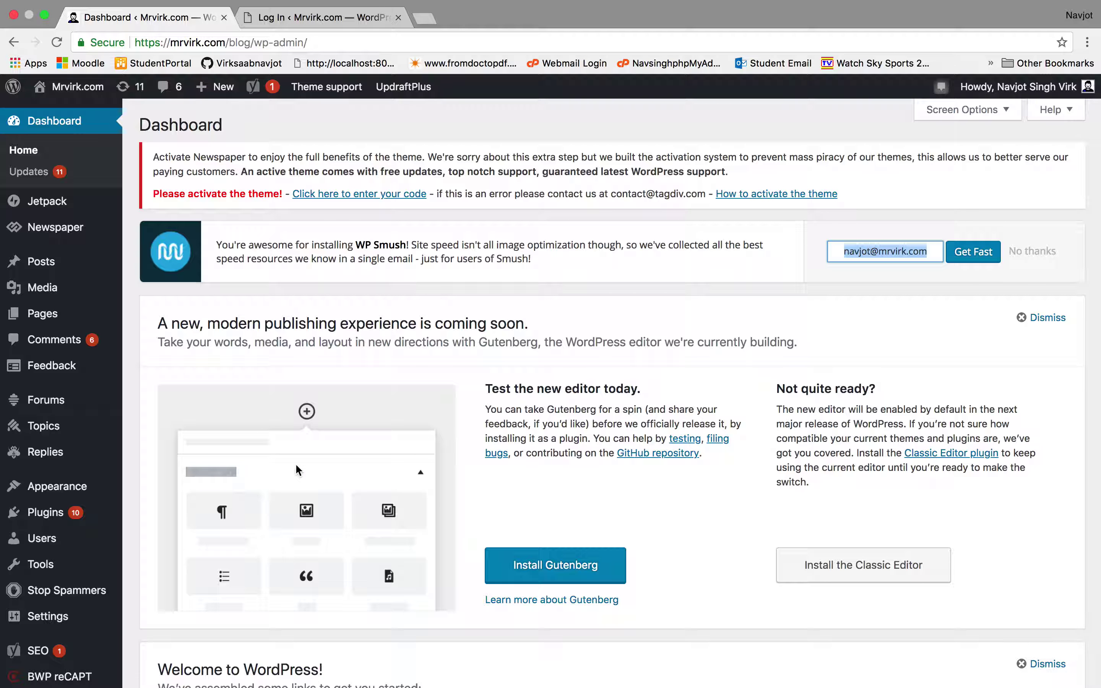
pyautogui.scroll(-4, 261, 555)
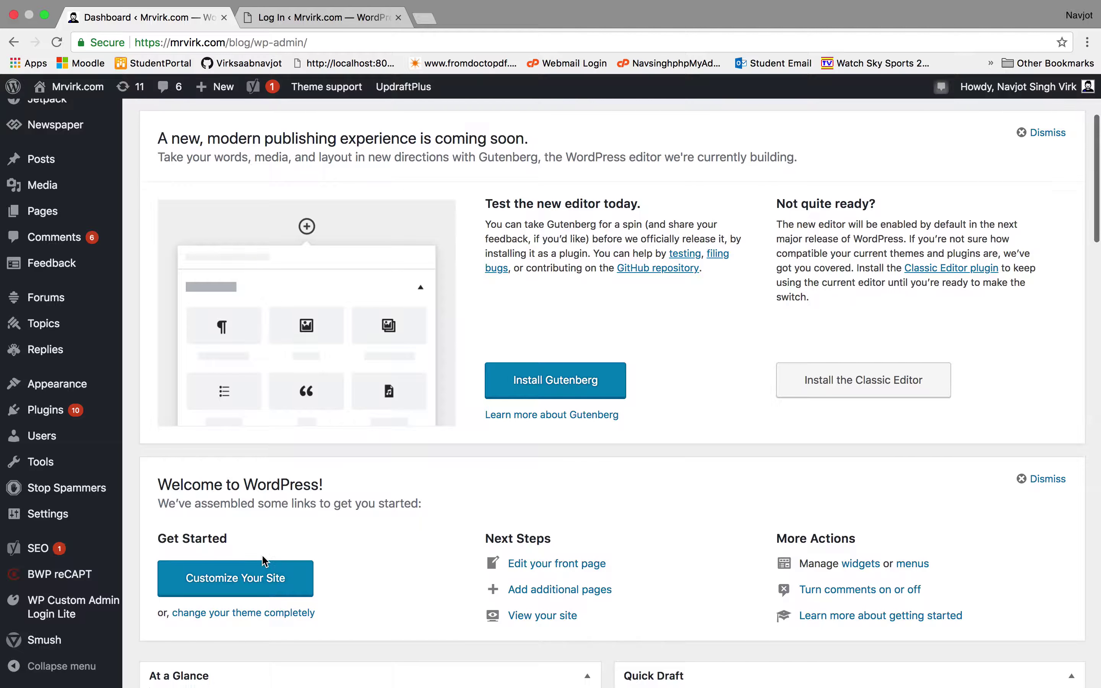
pyautogui.moveTo(45, 412)
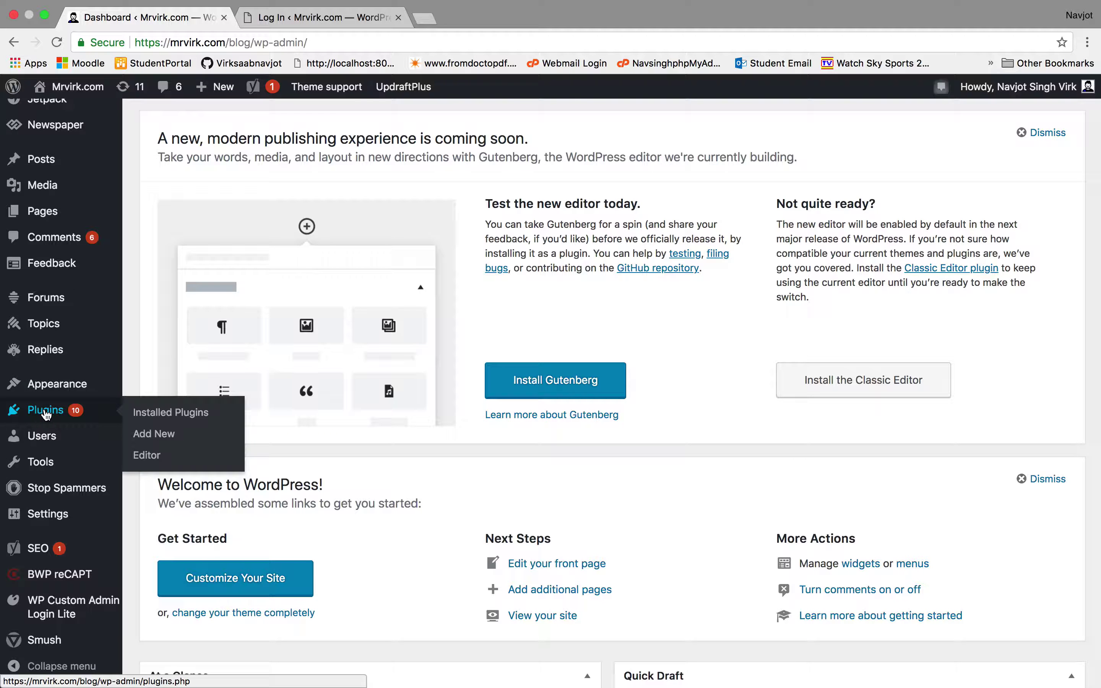
pyautogui.scroll(6, 46, 414)
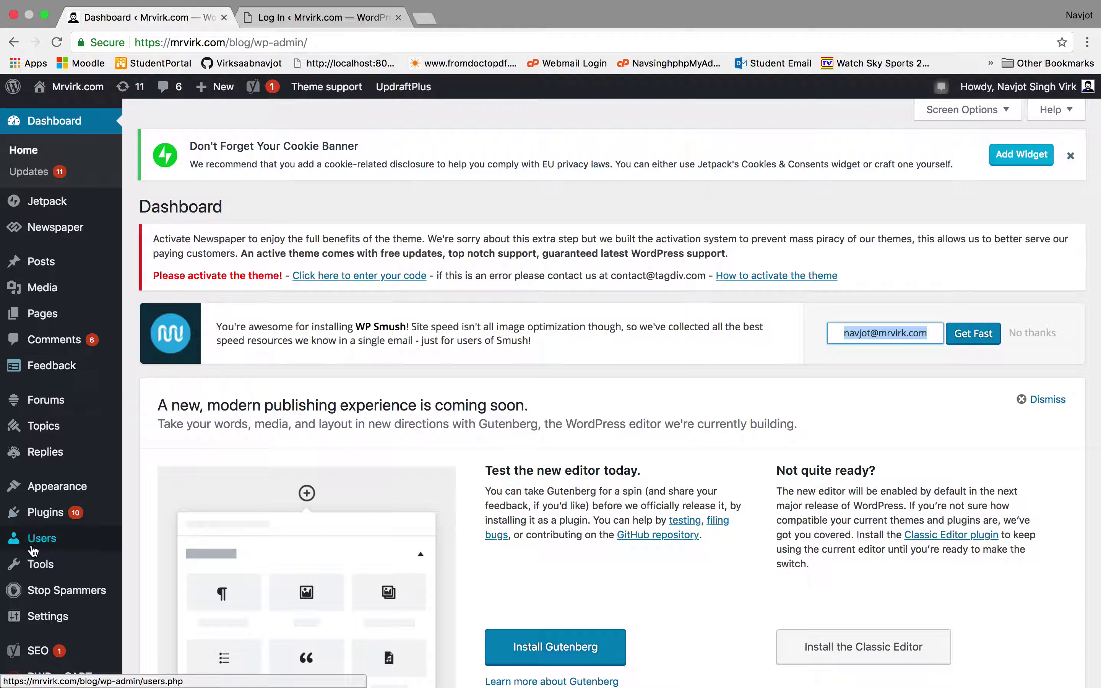
pyautogui.scroll(-1, 40, 559)
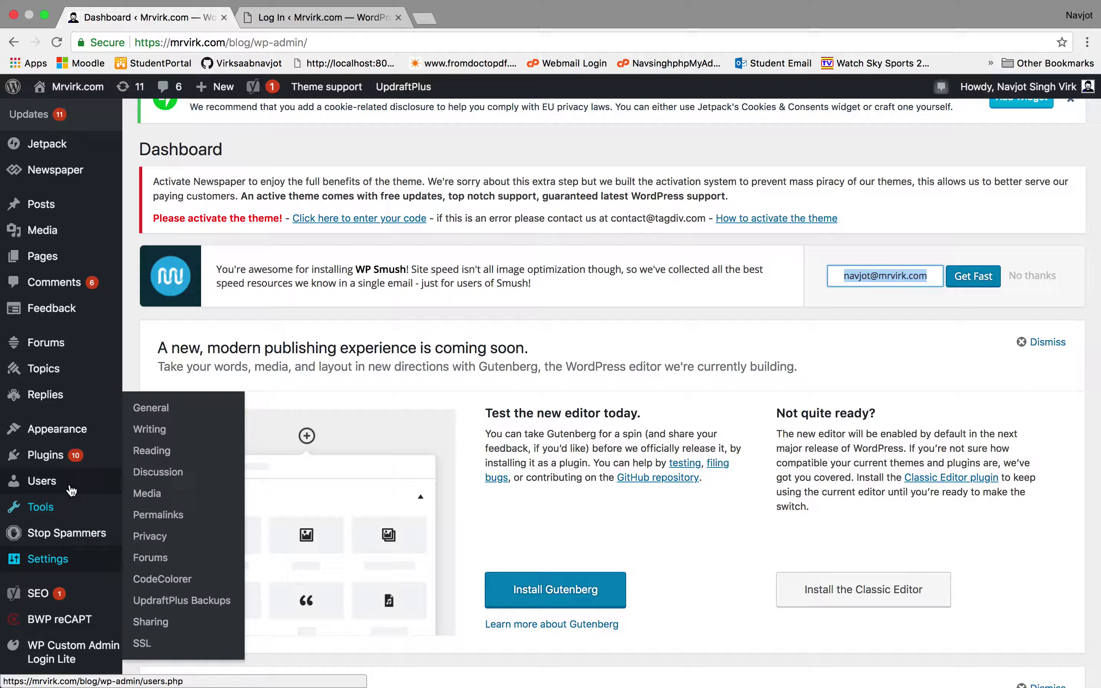
pyautogui.moveTo(61, 457)
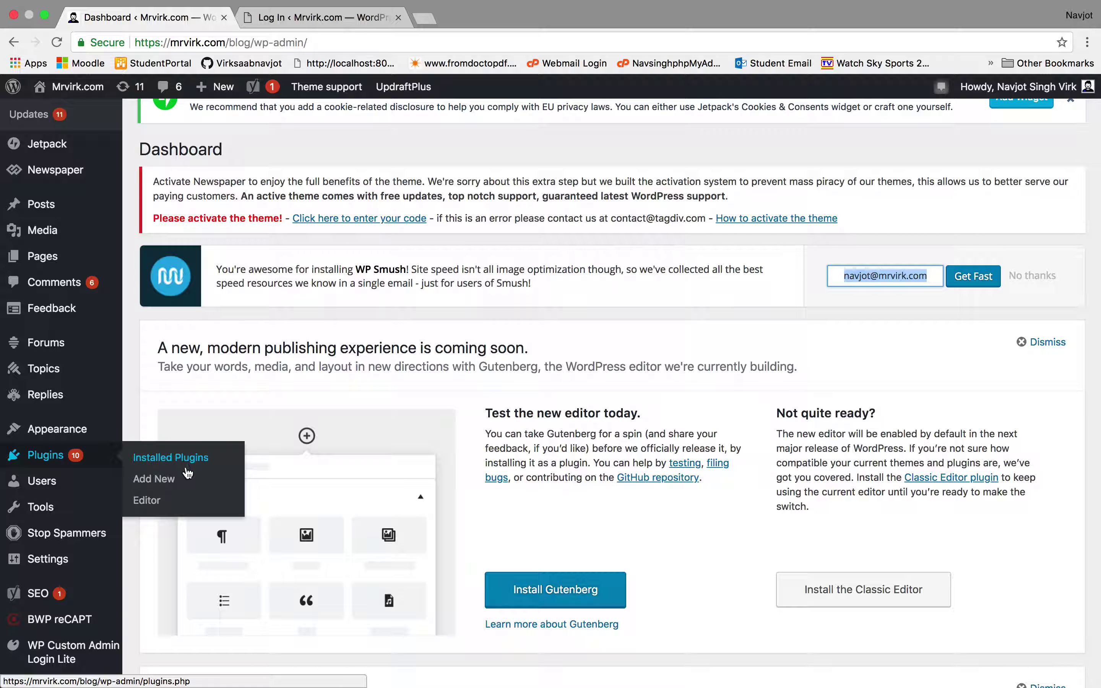
# Open Installed Plugins and scroll the 19-plugin list to the inactive Author hReview entry.
pyautogui.click(165, 458)
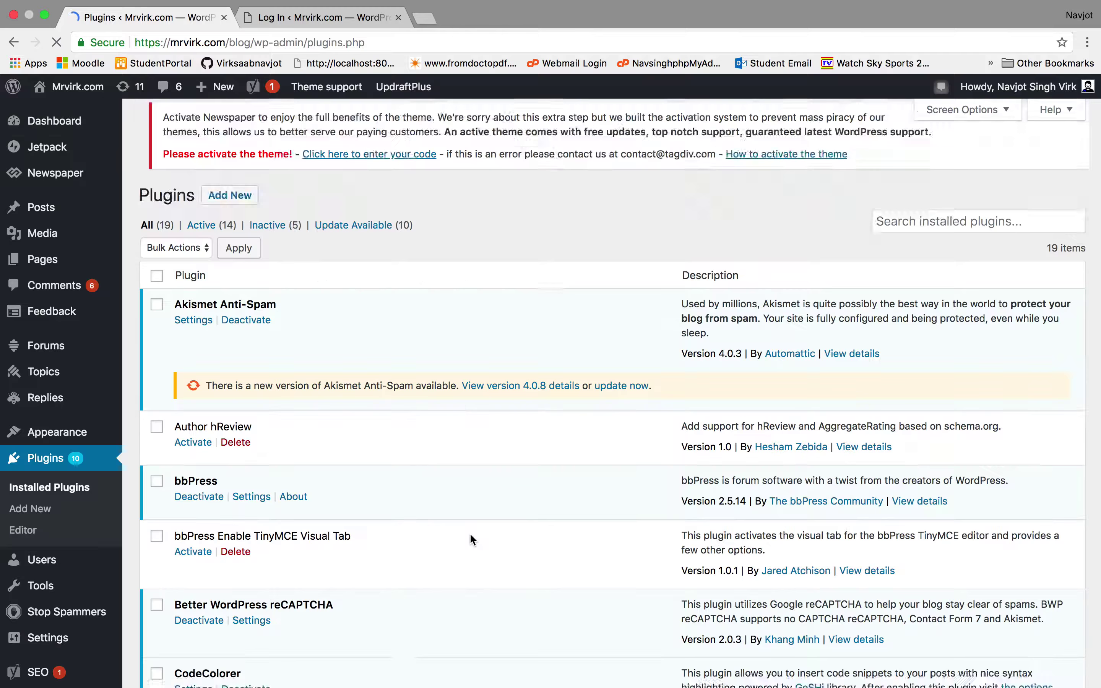
pyautogui.scroll(-3, 469, 533)
pyautogui.scroll(-1, 469, 525)
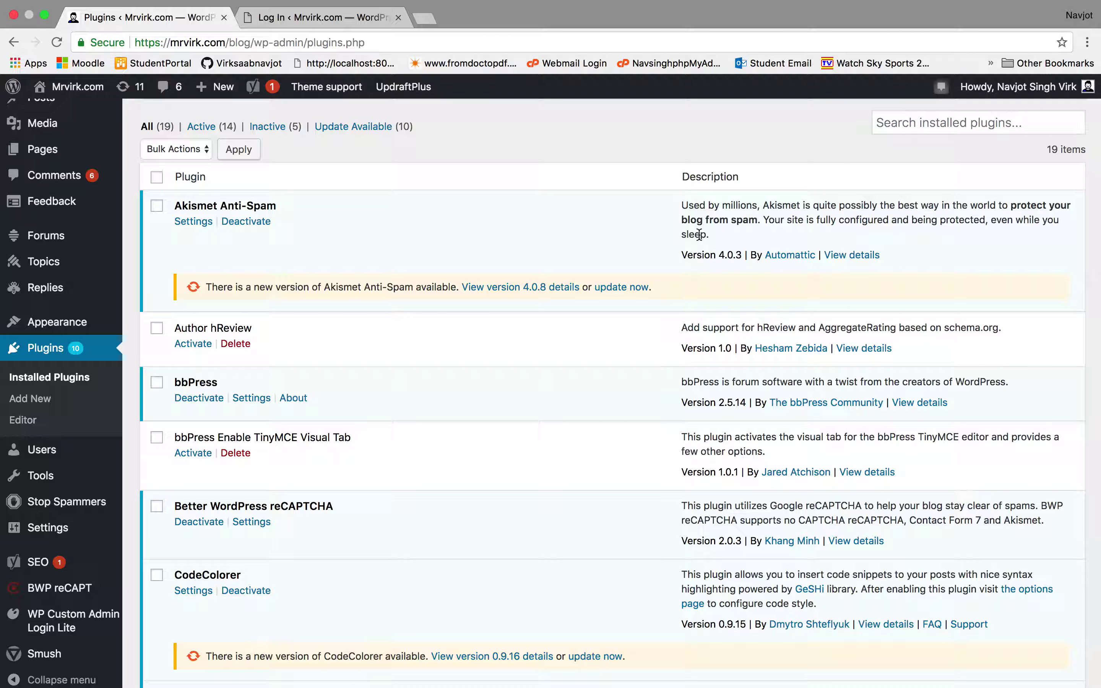
pyautogui.scroll(-5, 485, 273)
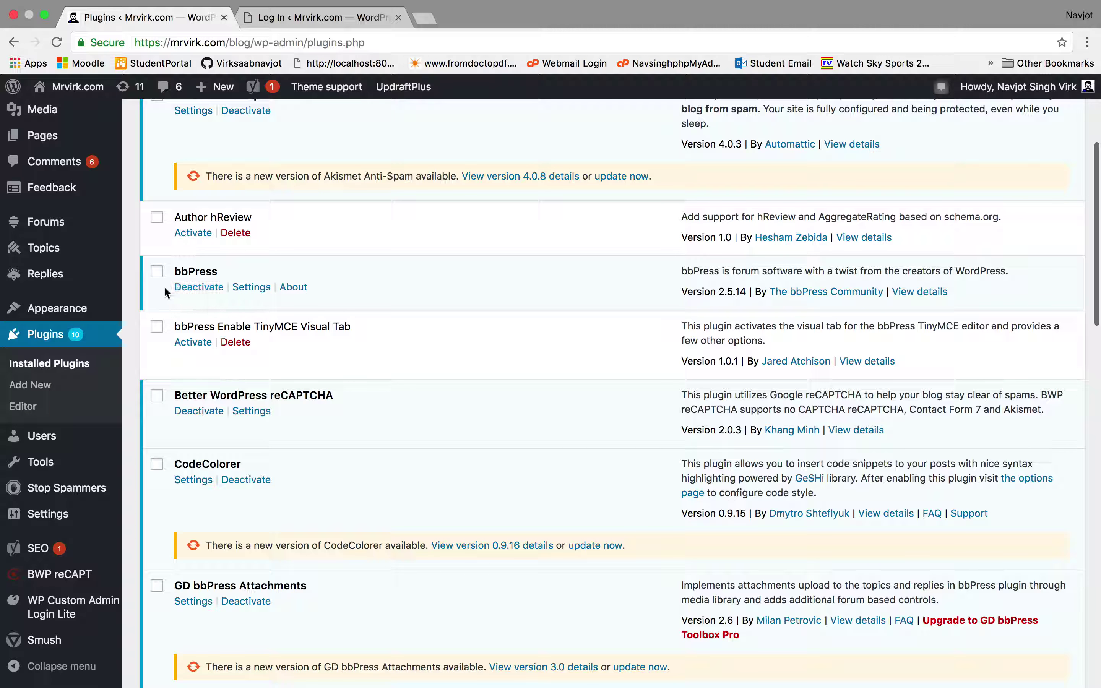
pyautogui.click(223, 398)
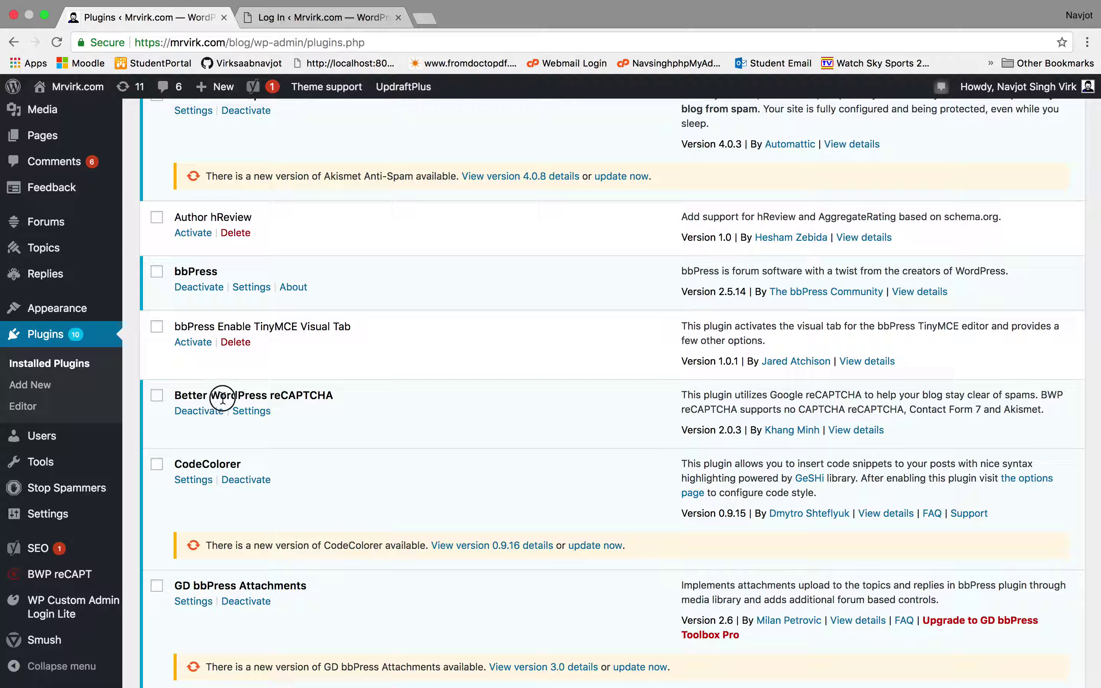
pyautogui.moveTo(223, 398); pyautogui.dragTo(295, 406)
pyautogui.scroll(-7, 309, 444)
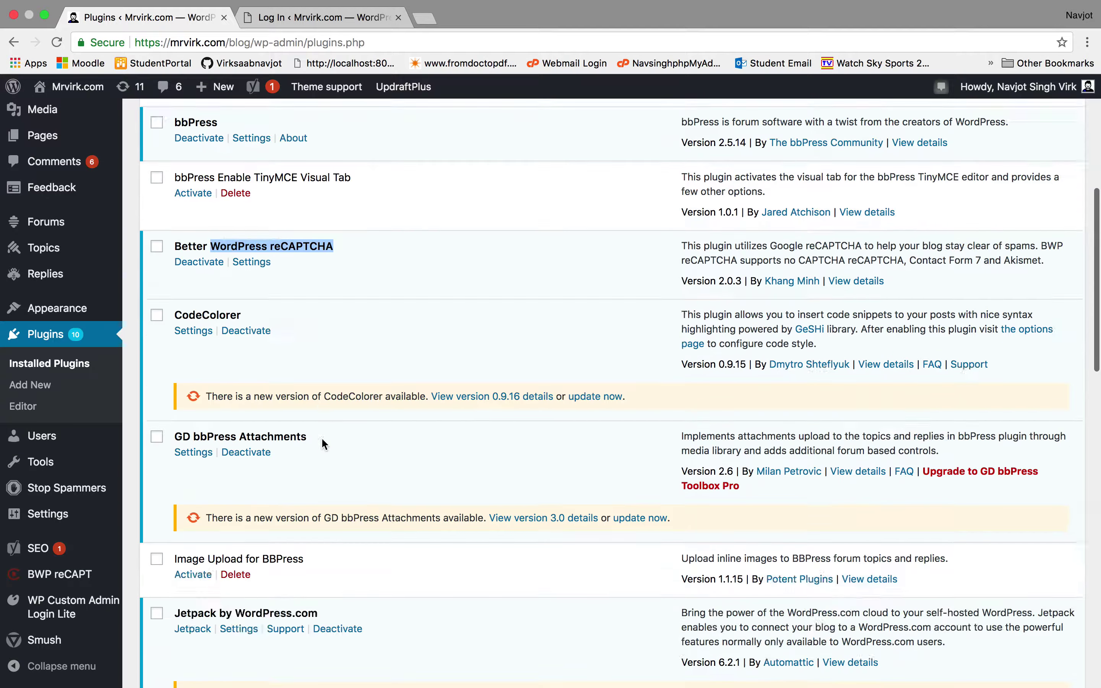
pyautogui.scroll(-10, 320, 444)
pyautogui.scroll(20, 321, 443)
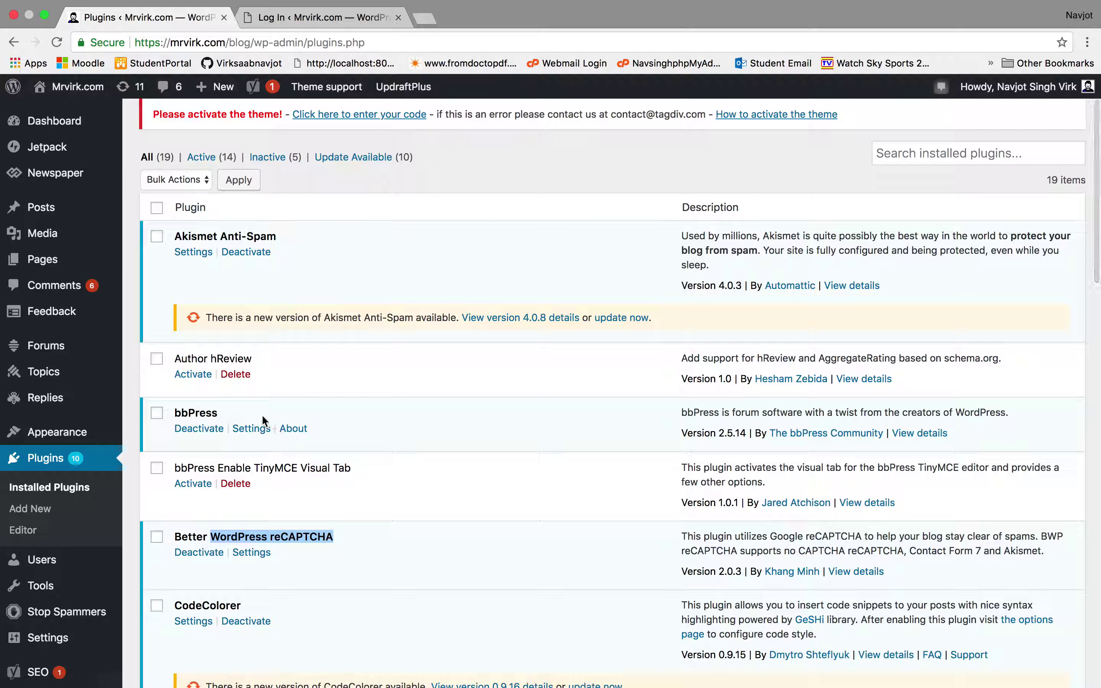
pyautogui.scroll(3, 301, 366)
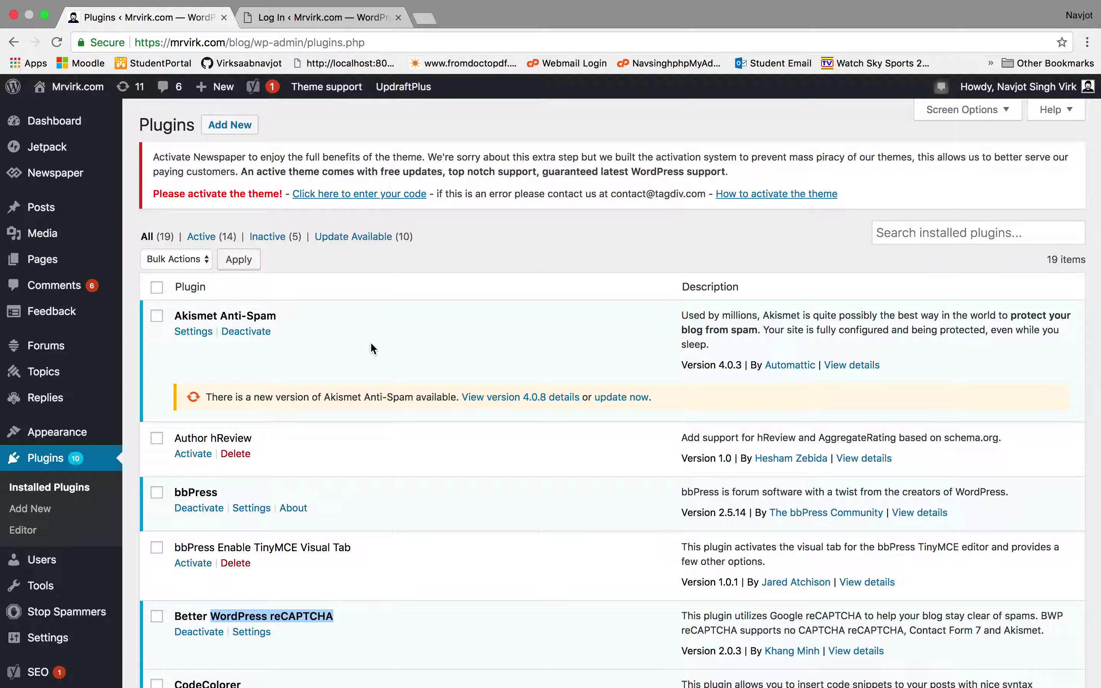
pyautogui.scroll(-2, 287, 359)
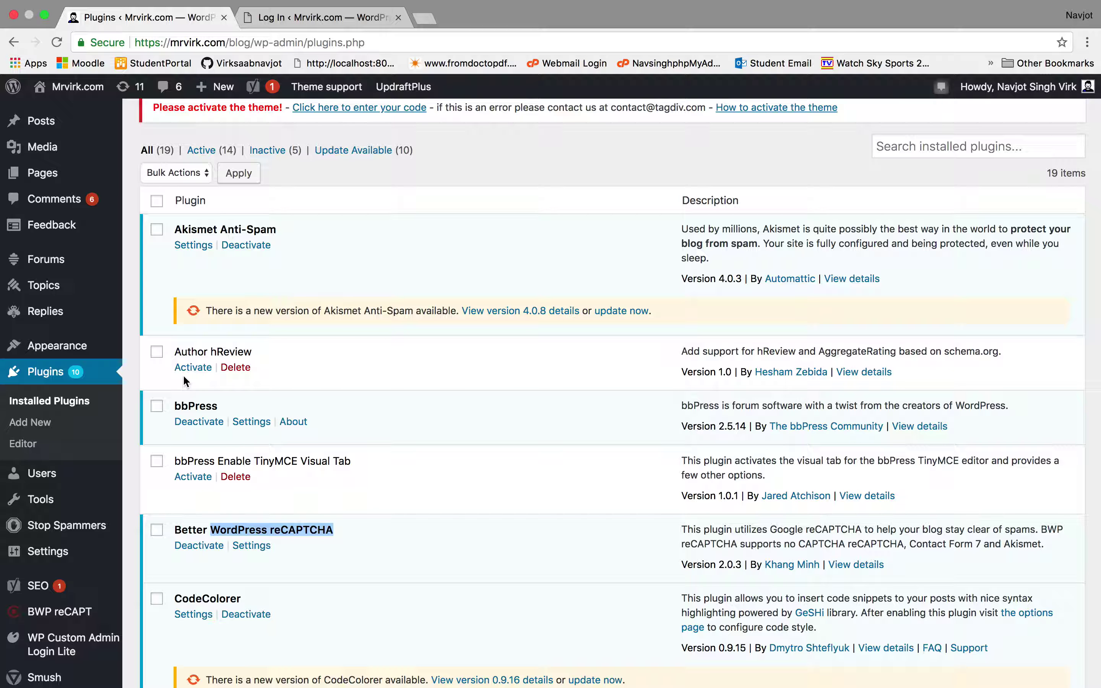
# Delete Author hReview and confirm the removal of the plugin and its data.
pyautogui.click(243, 367)
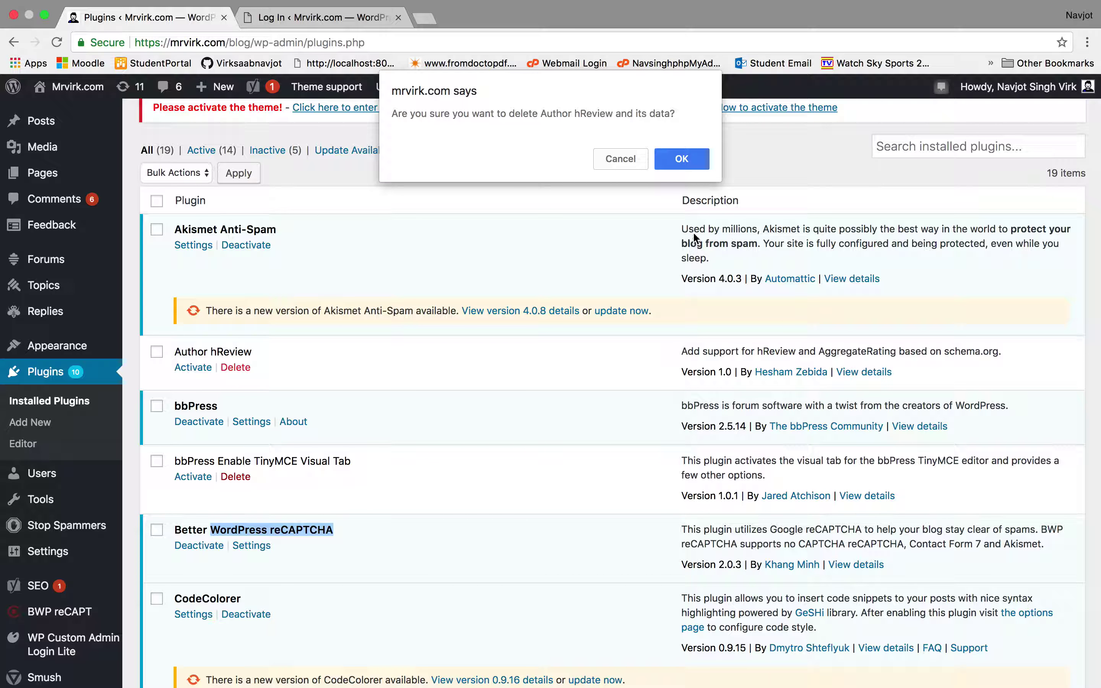
pyautogui.click(677, 165)
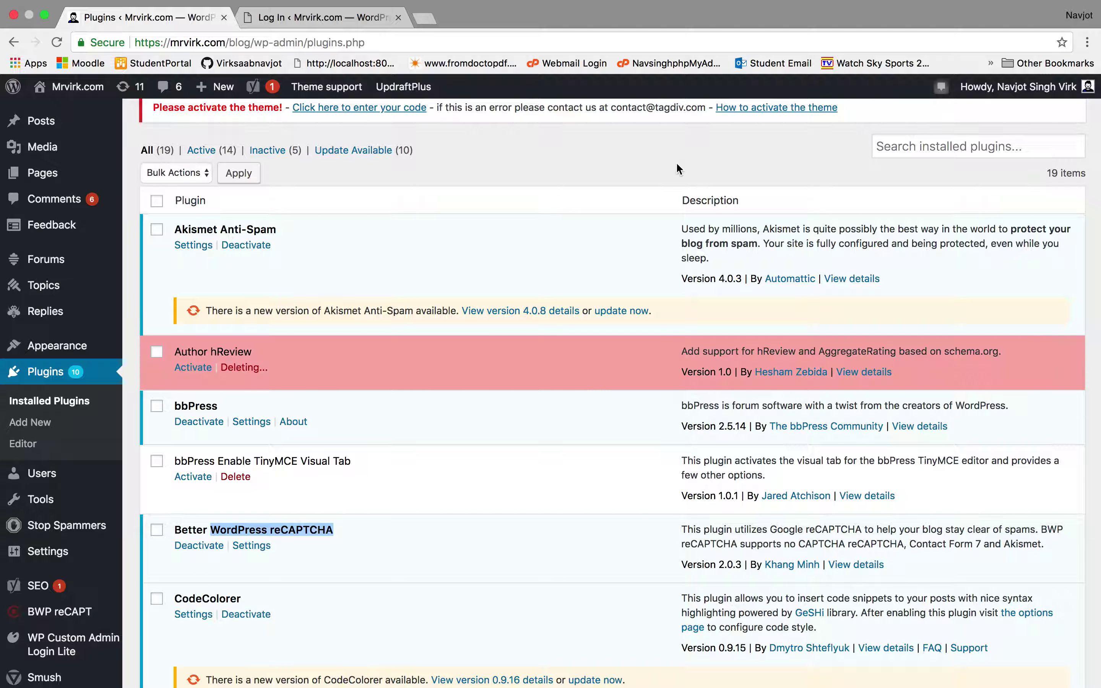
pyautogui.scroll(-5, 462, 362)
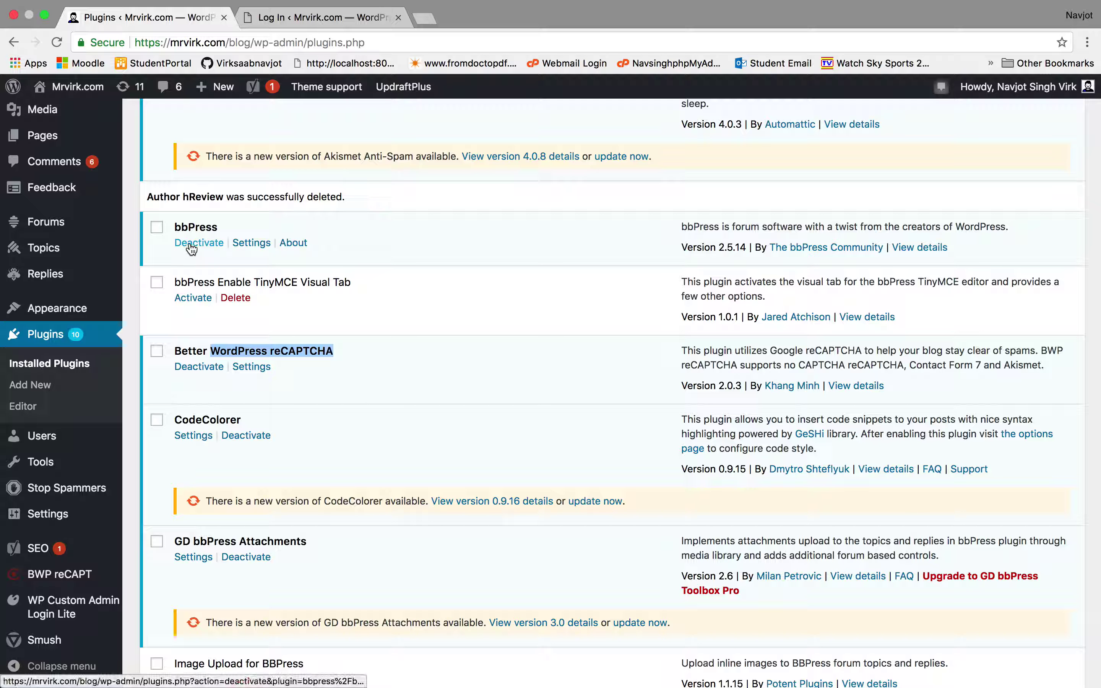
pyautogui.click(251, 243)
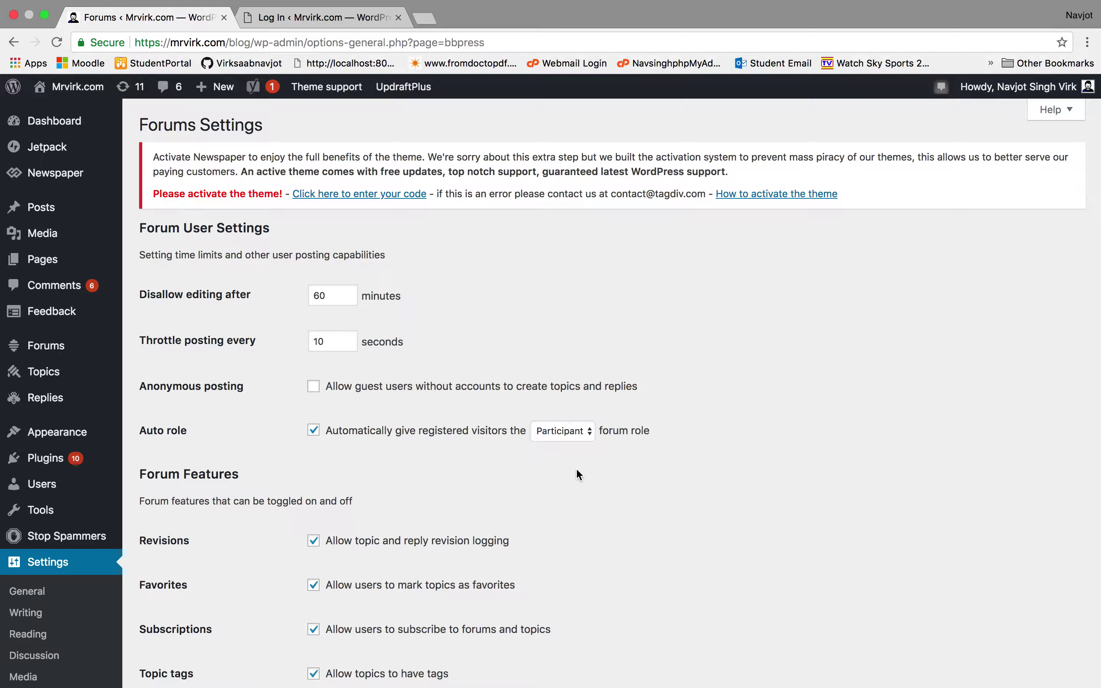
pyautogui.scroll(-15, 576, 475)
pyautogui.scroll(15, 577, 474)
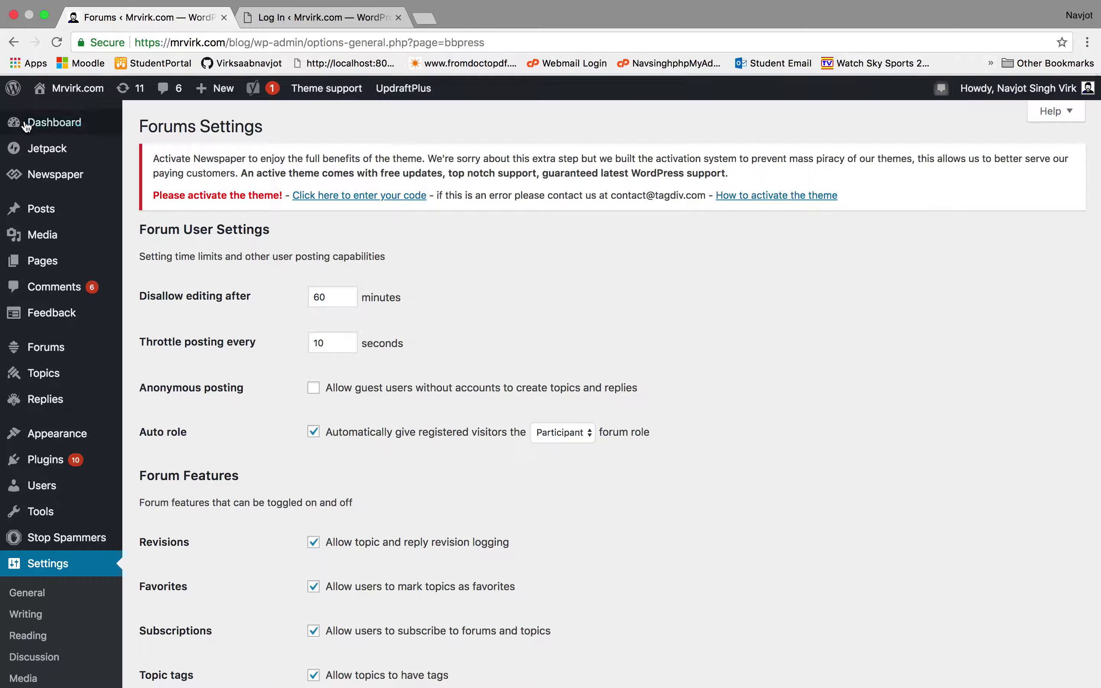
pyautogui.click(14, 42)
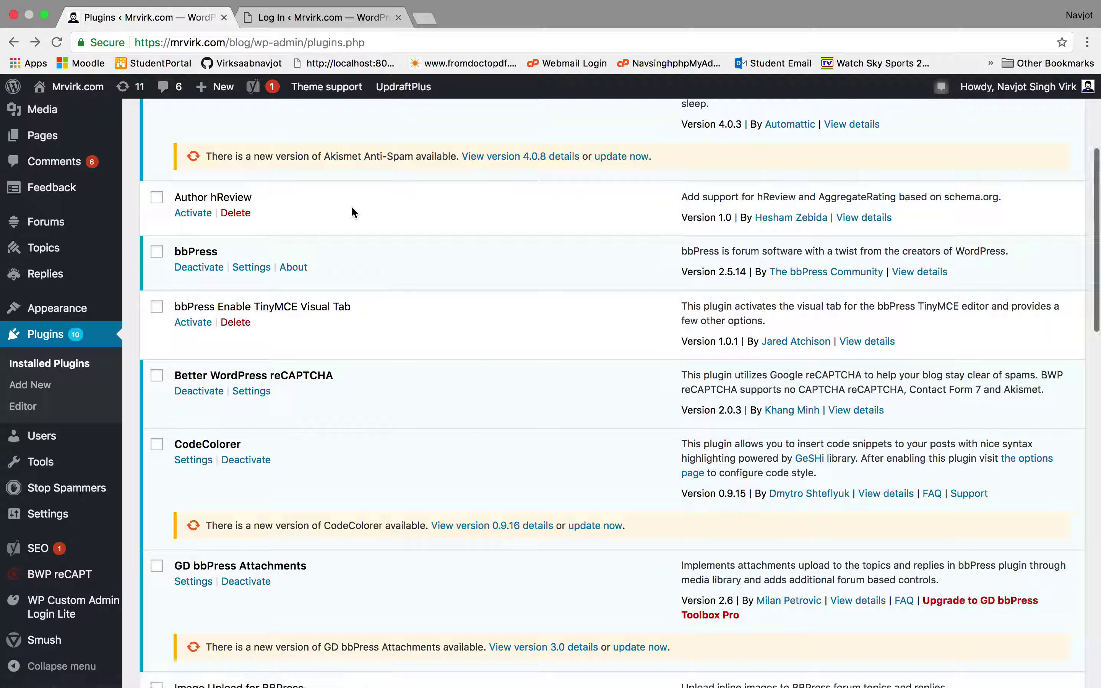
pyautogui.scroll(5, 415, 412)
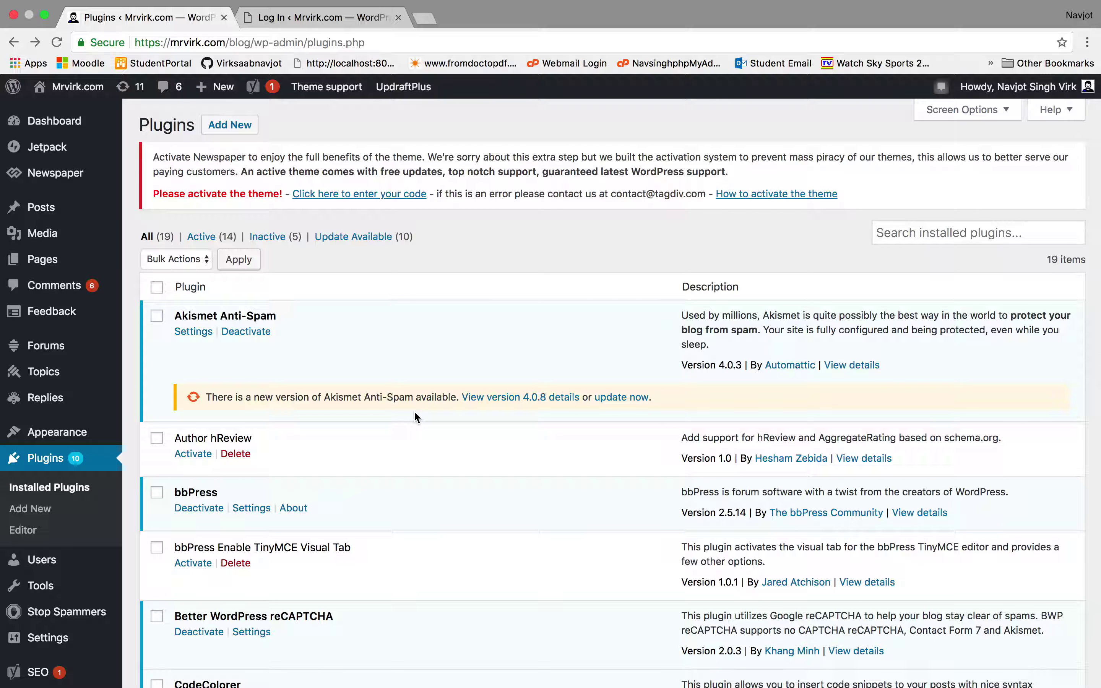
# Go to Add New plugins, look over the featured plugins, then start a fresh browser tab.
pyautogui.click(220, 130)
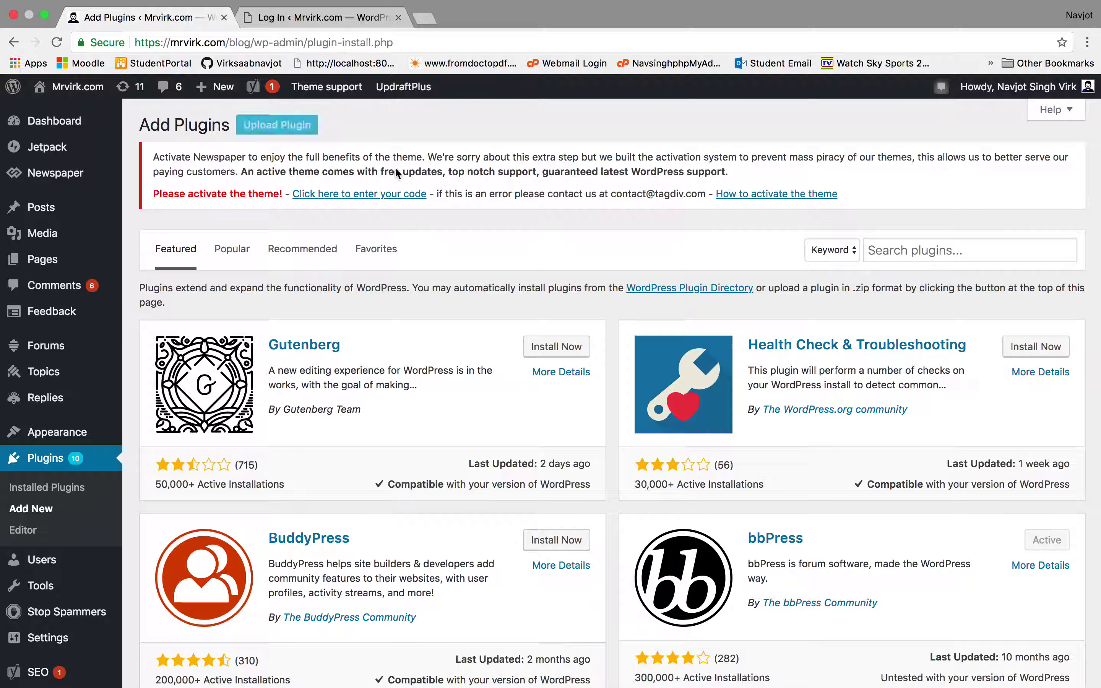
pyautogui.scroll(-2, 1064, 540)
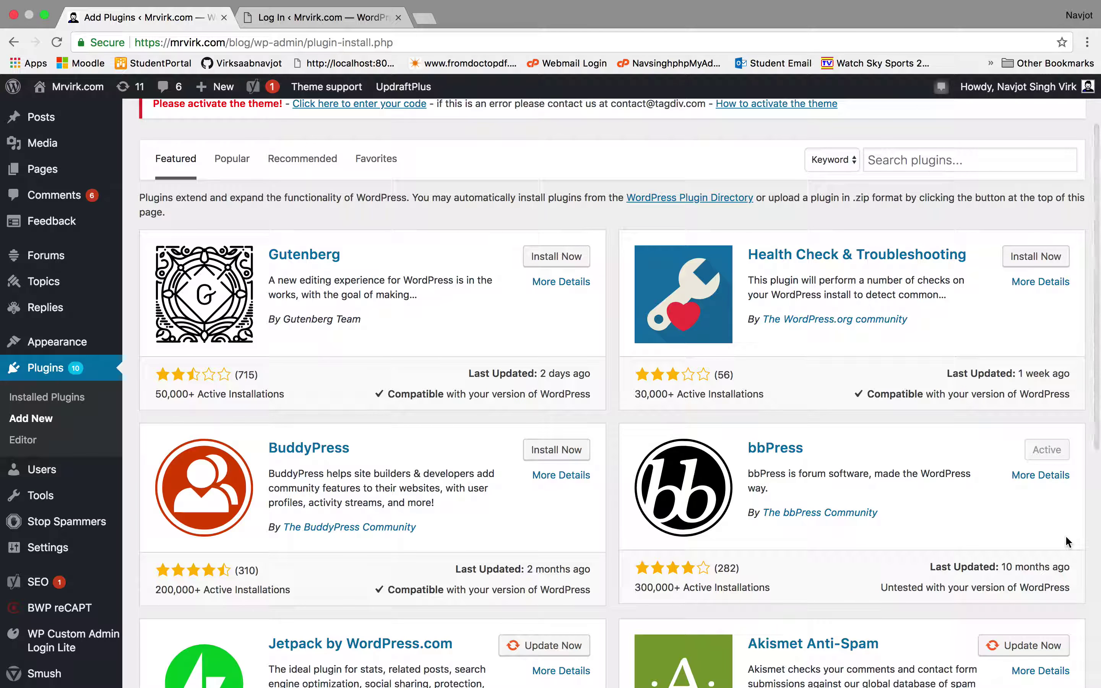
pyautogui.scroll(2, 1067, 542)
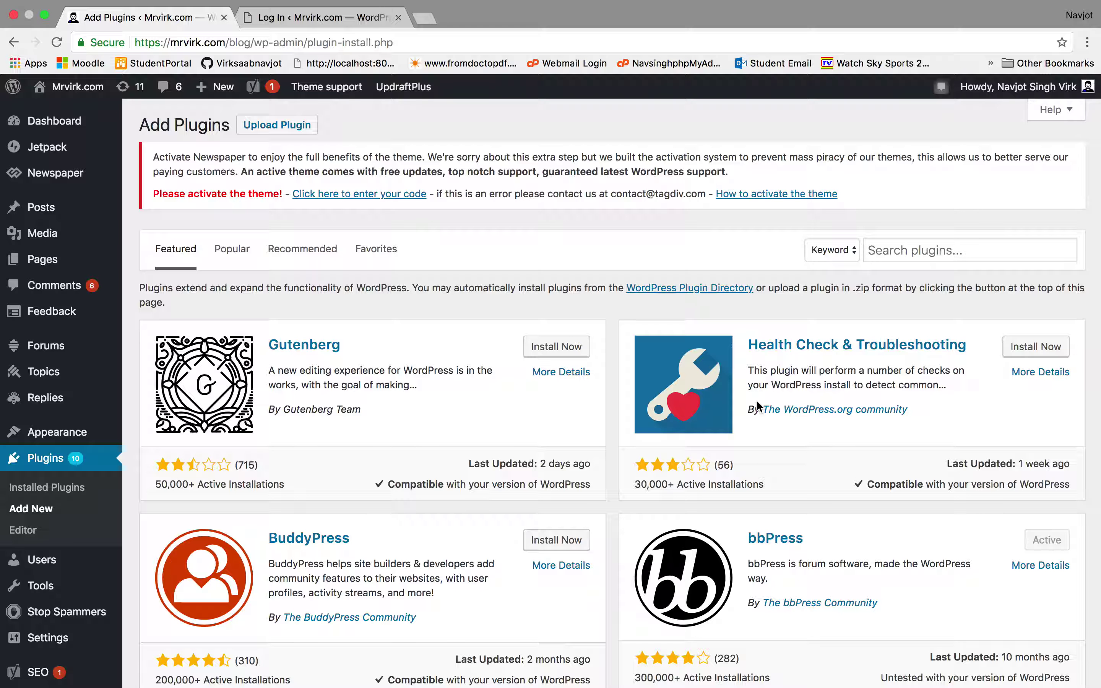
pyautogui.click(936, 246)
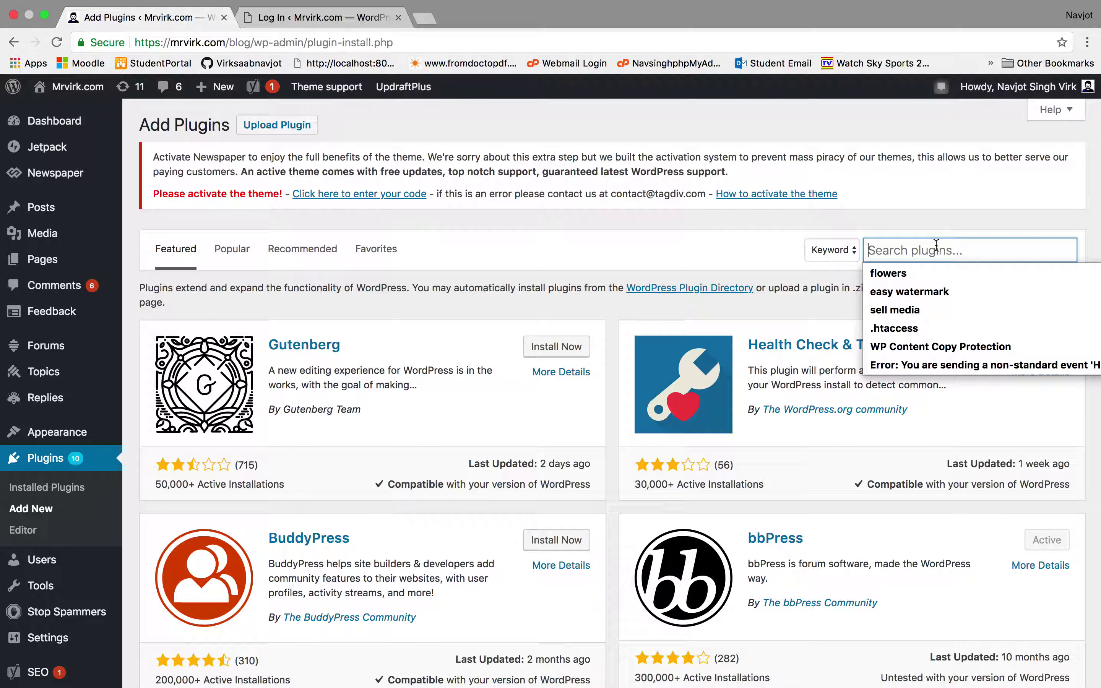
pyautogui.click(665, 232)
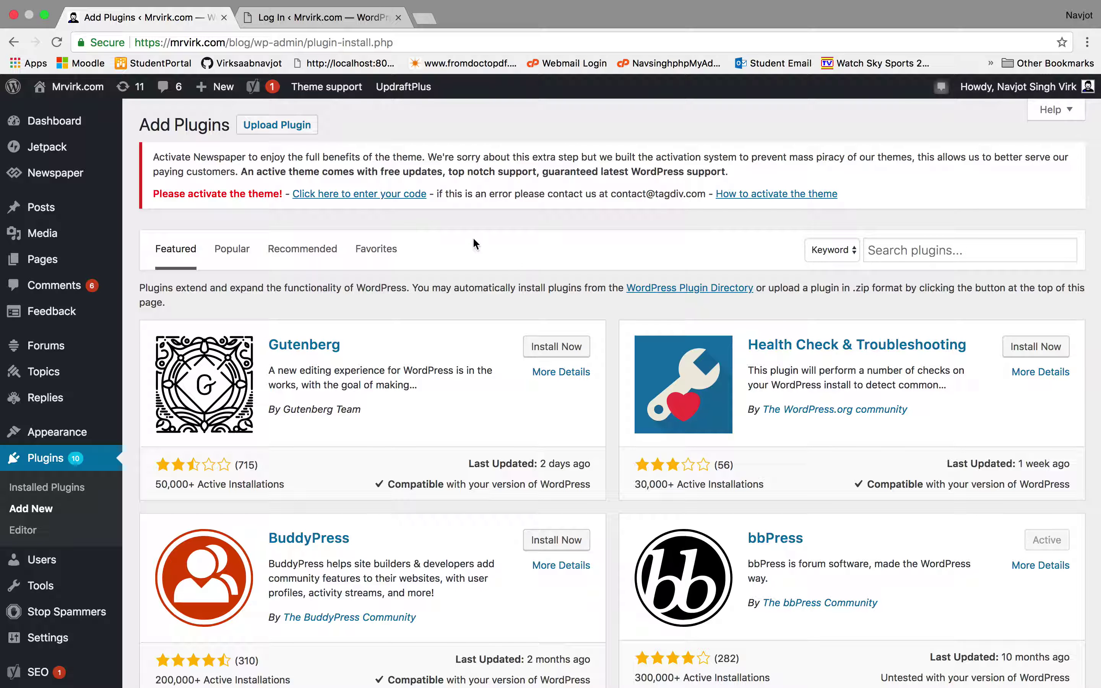
pyautogui.click(426, 18)
# Search Google for 'wordpress plugins' and open the WordPress.org plugin directory.
pyautogui.write('wordpres')
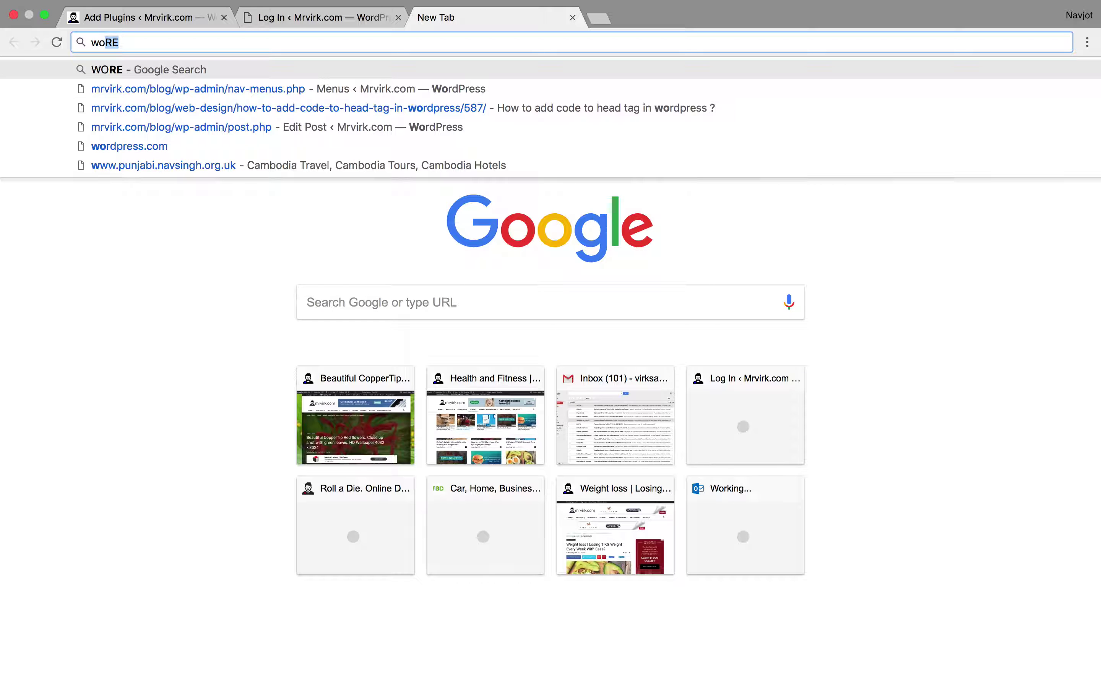
pyautogui.write('s ')
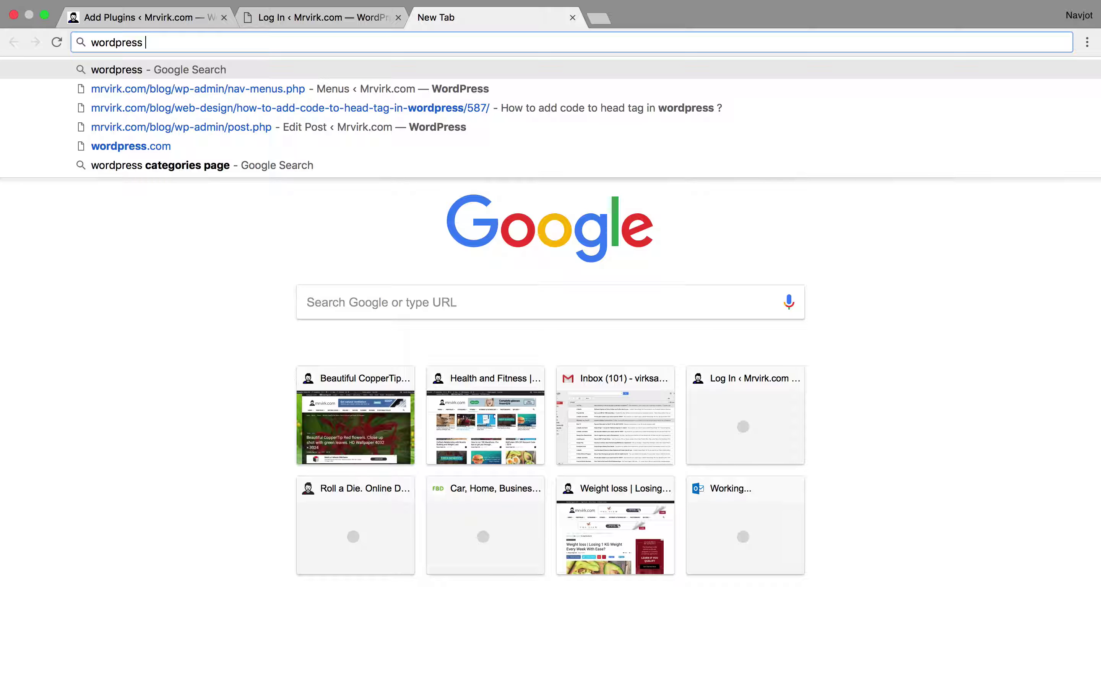
pyautogui.write('plugins')
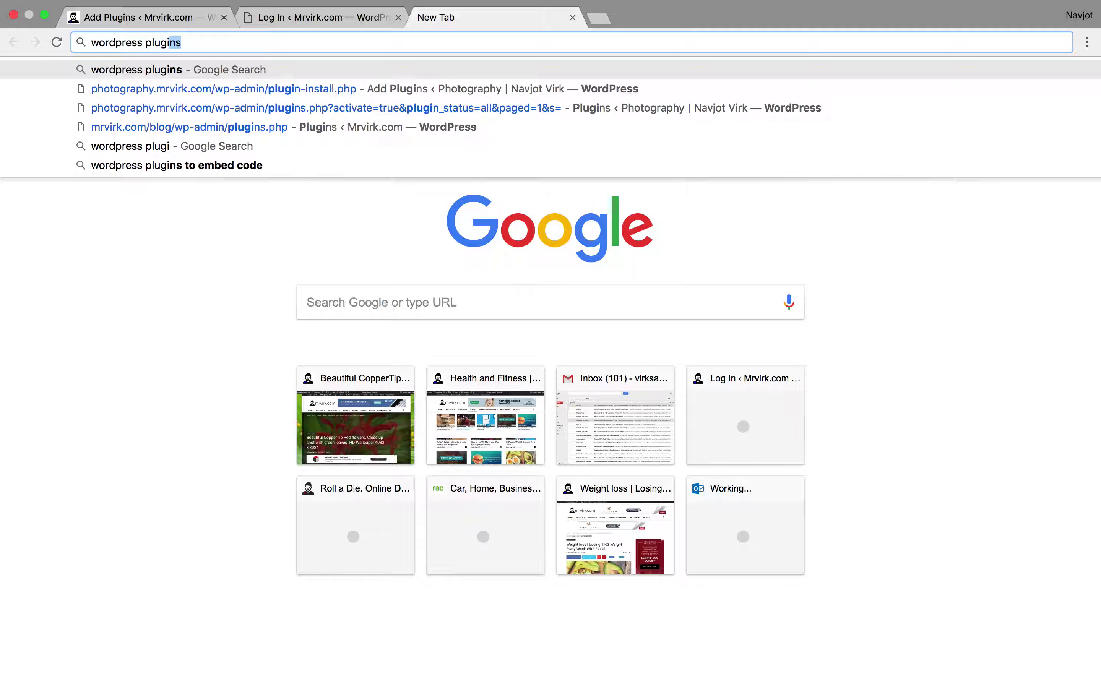
pyautogui.press('Return')
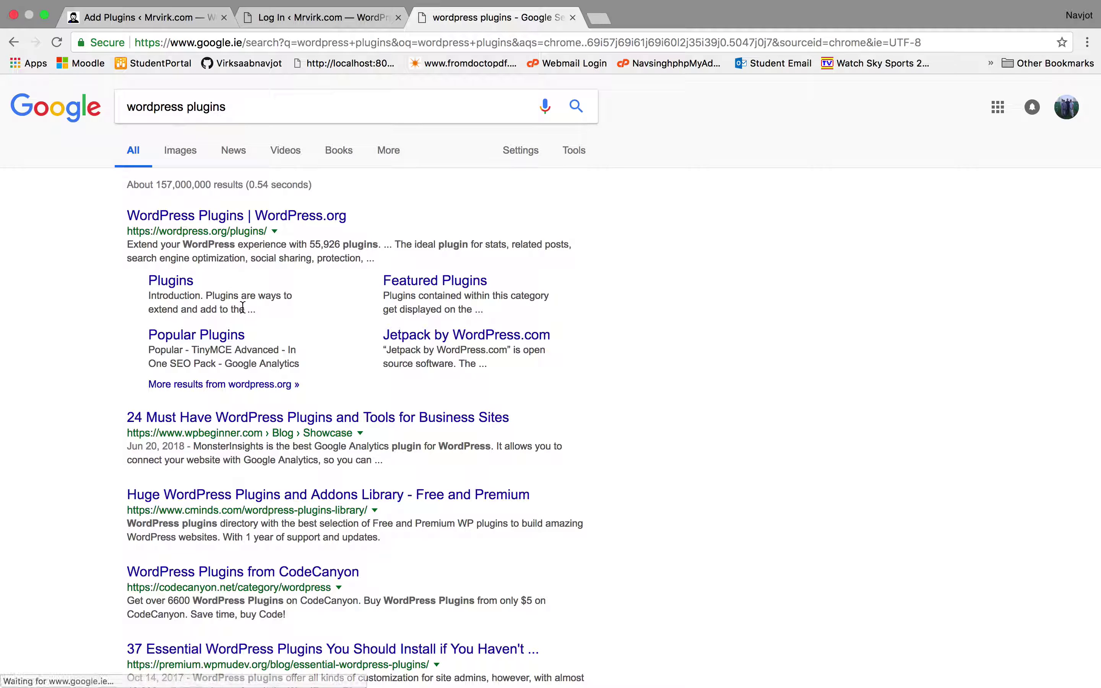
pyautogui.click(184, 216)
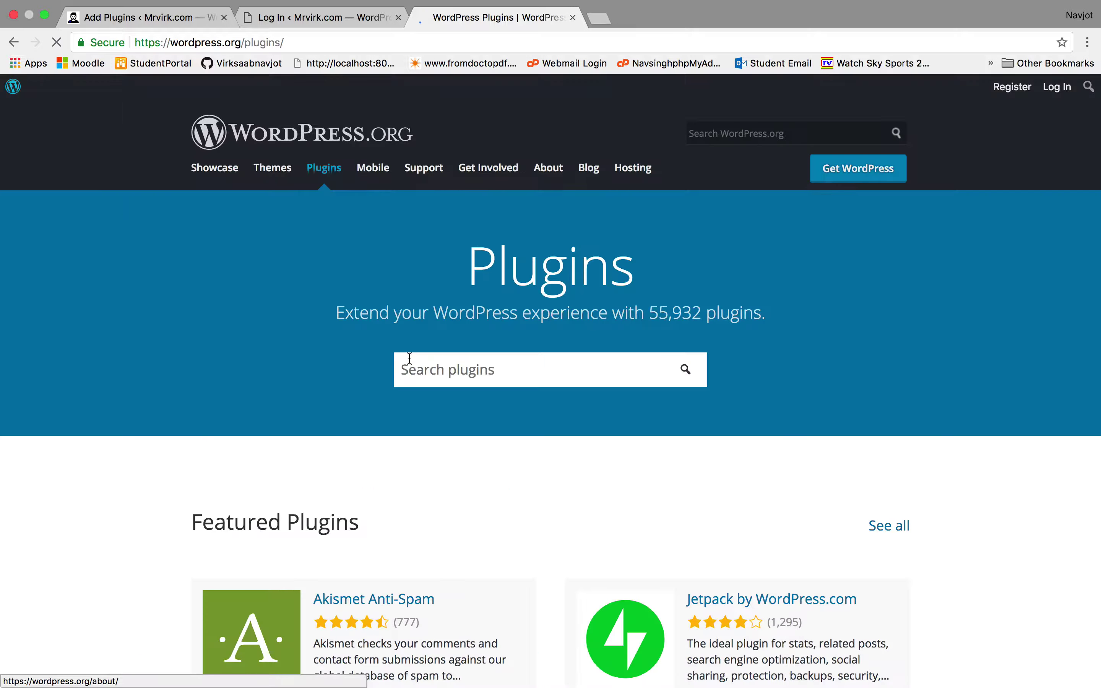
pyautogui.scroll(-5, 541, 512)
pyautogui.scroll(-2, 768, 468)
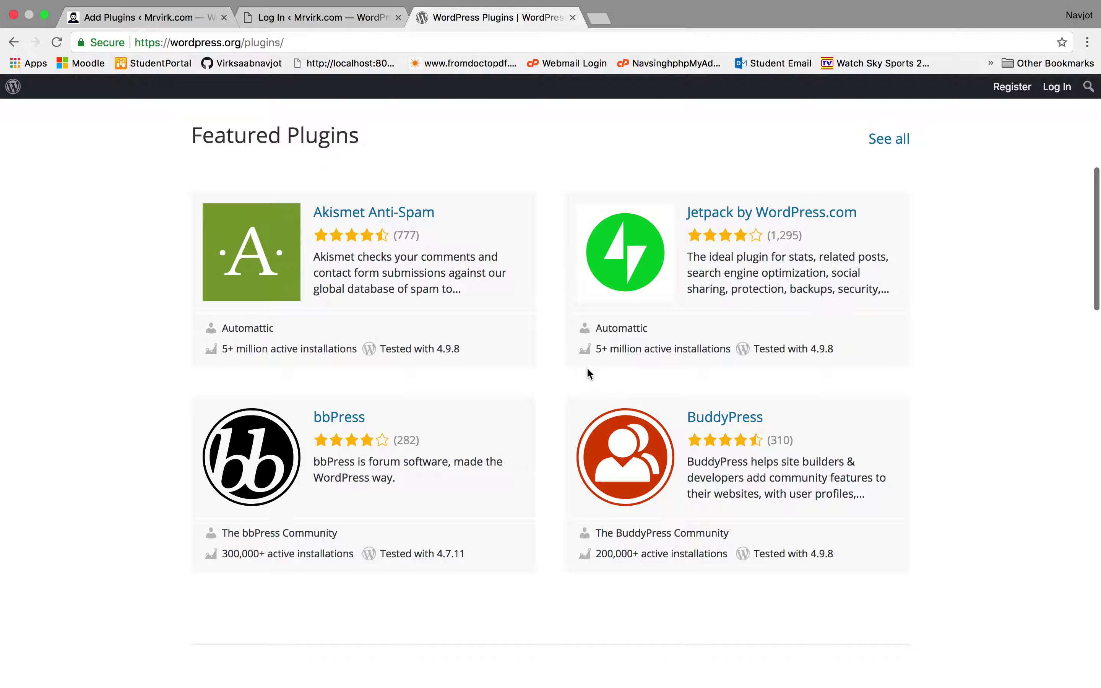
# Download jetpack.6.3.3.zip from the Jetpack by WordPress.com page and return to the site's tabs.
pyautogui.click(725, 214)
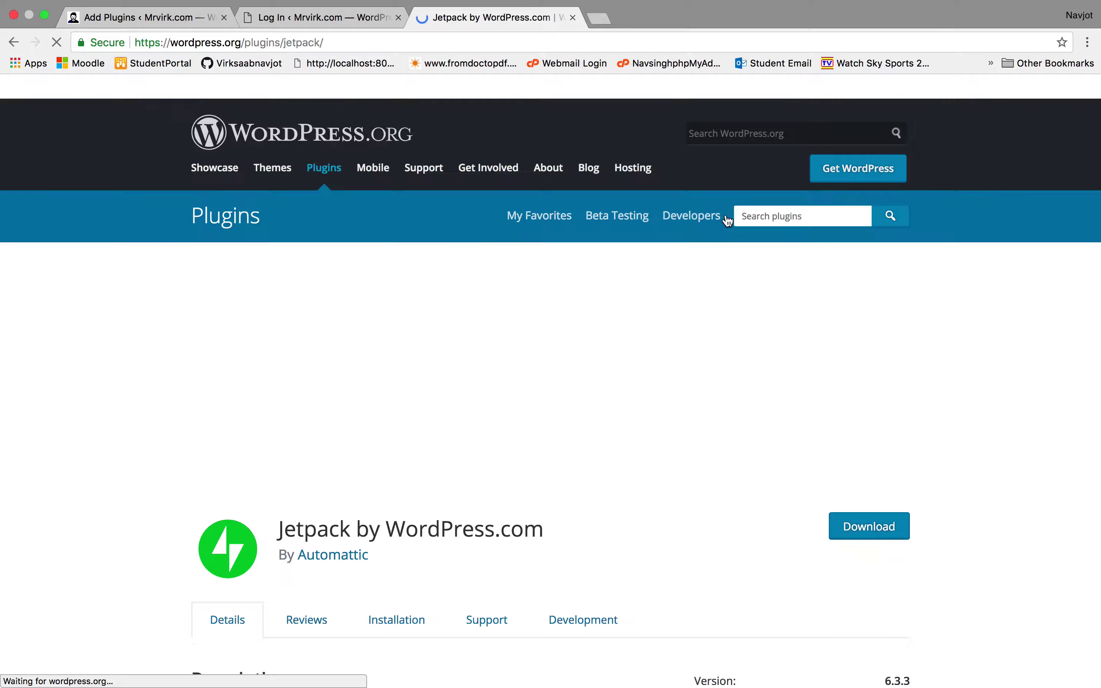
pyautogui.scroll(-8, 746, 487)
pyautogui.scroll(6, 745, 487)
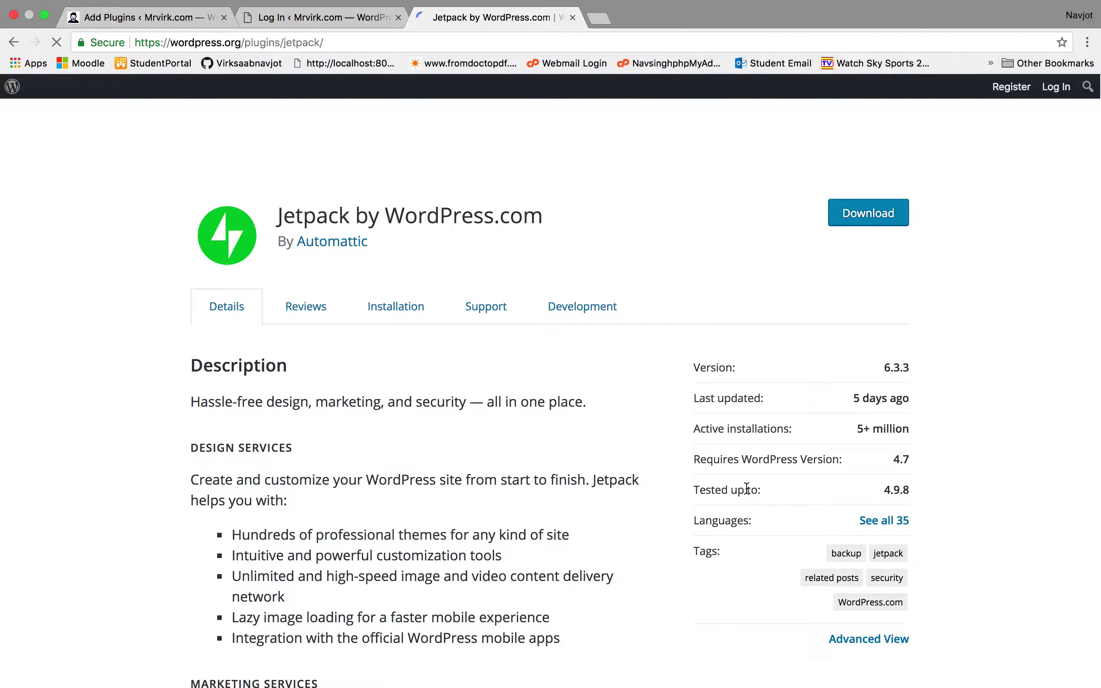
pyautogui.click(870, 444)
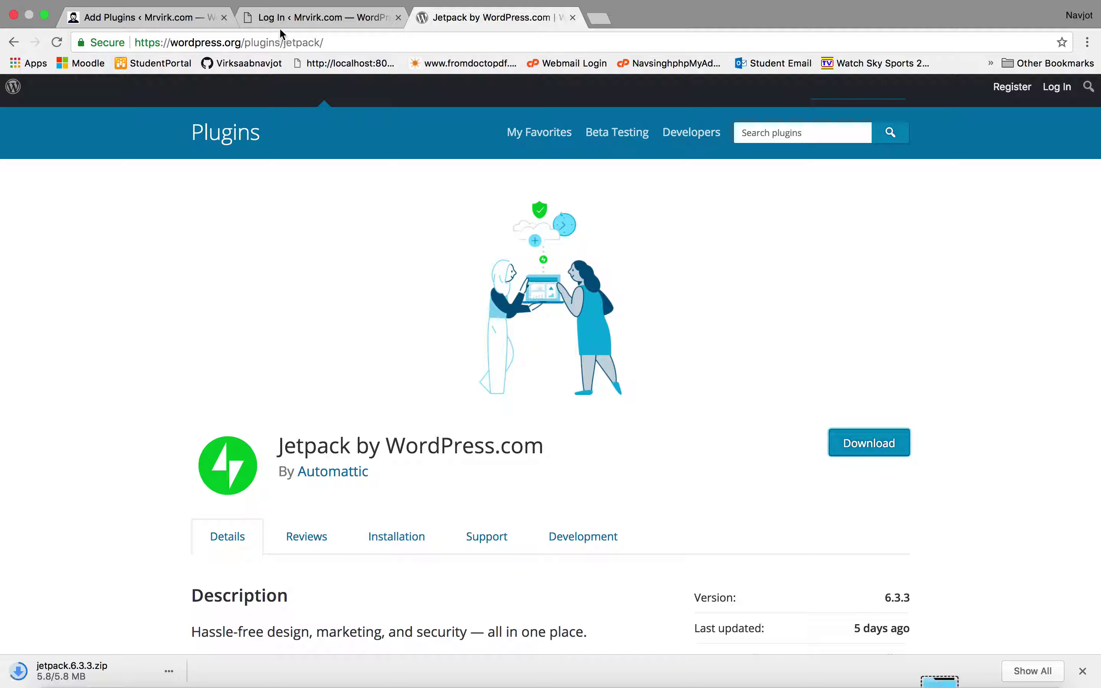
pyautogui.click(275, 17)
# Search plugins for 'jetpack', install Booster for WooCommerce, then switch to the login page tab.
pyautogui.click(109, 17)
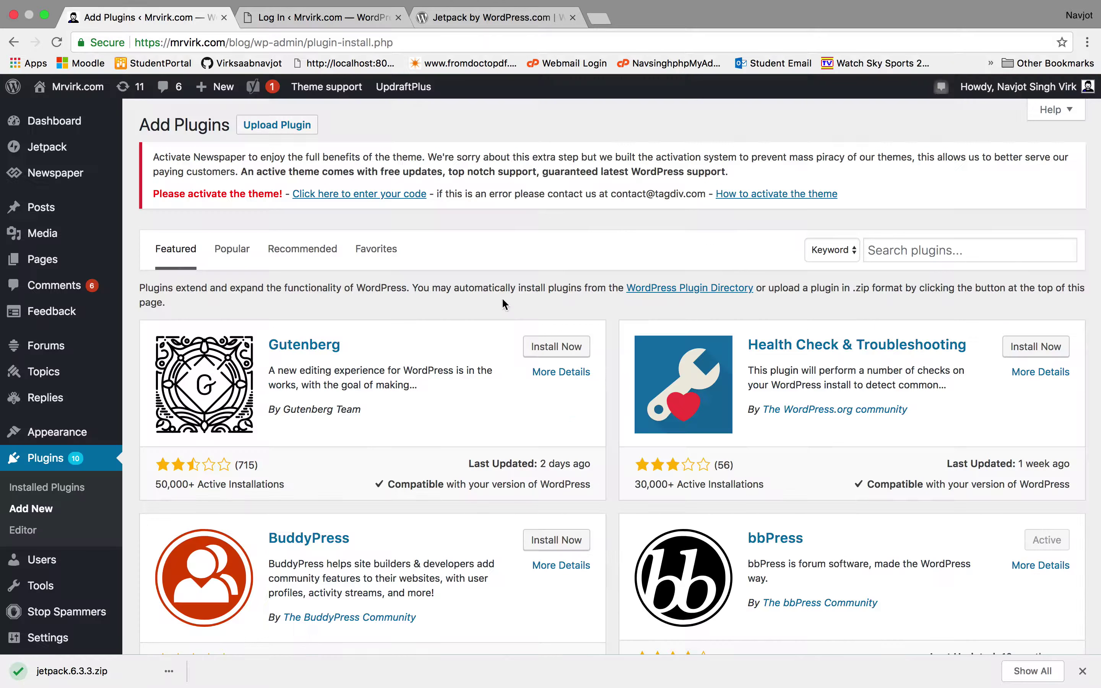
pyautogui.click(911, 252)
pyautogui.write('jetpack')
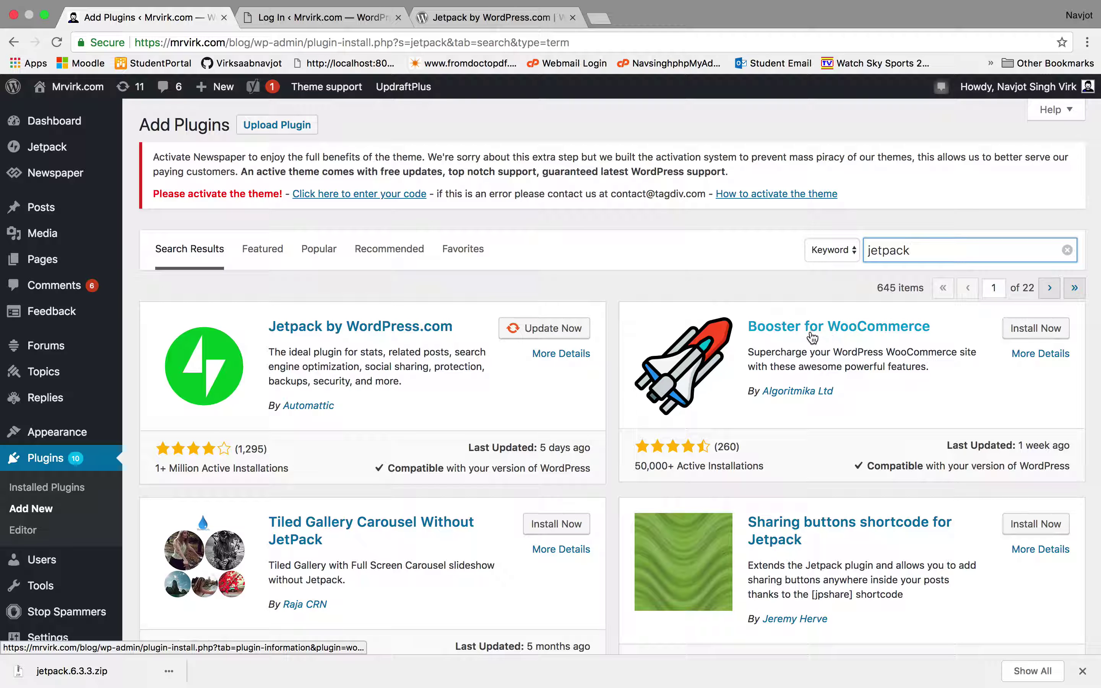
pyautogui.scroll(-1, 1009, 423)
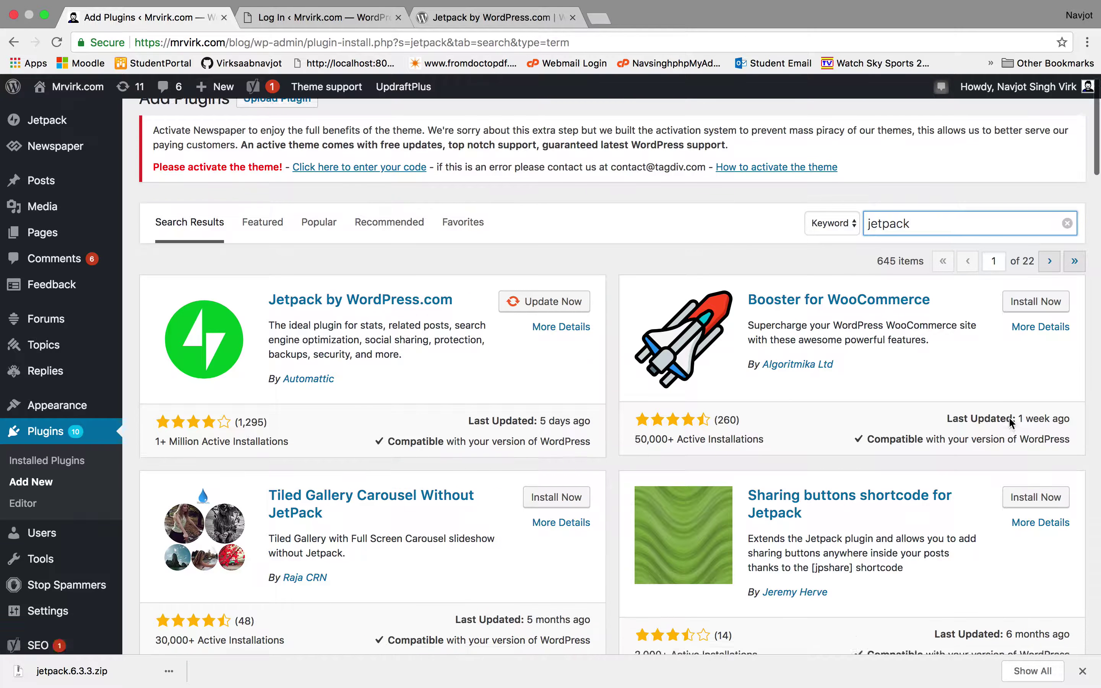
pyautogui.scroll(-1, 1009, 423)
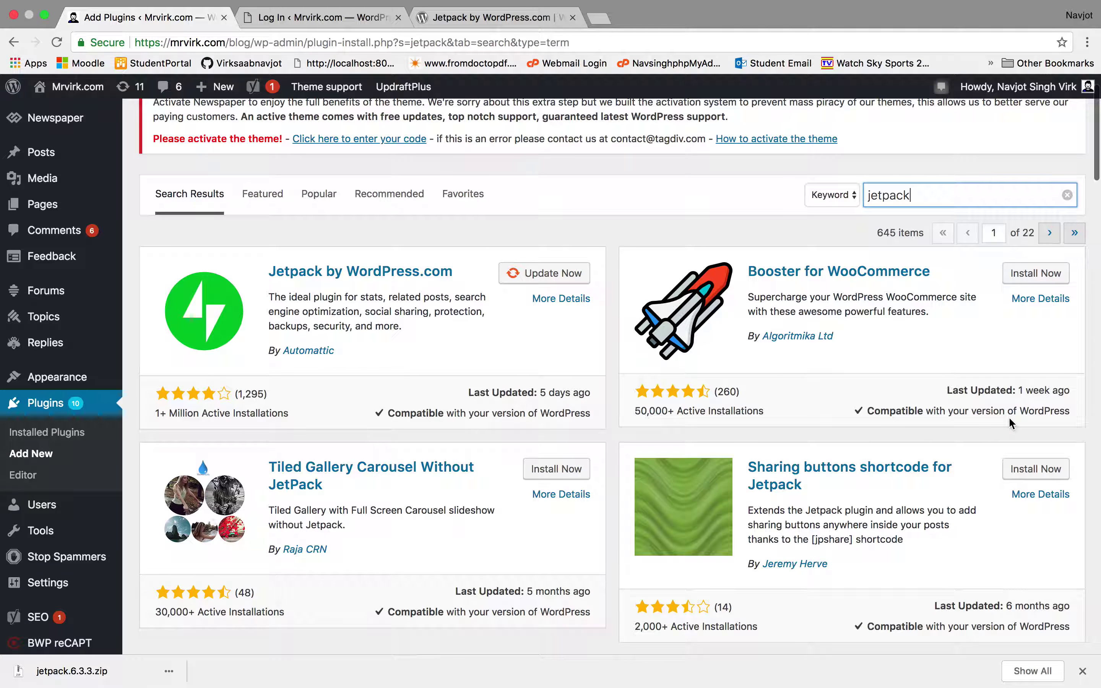
pyautogui.click(1030, 278)
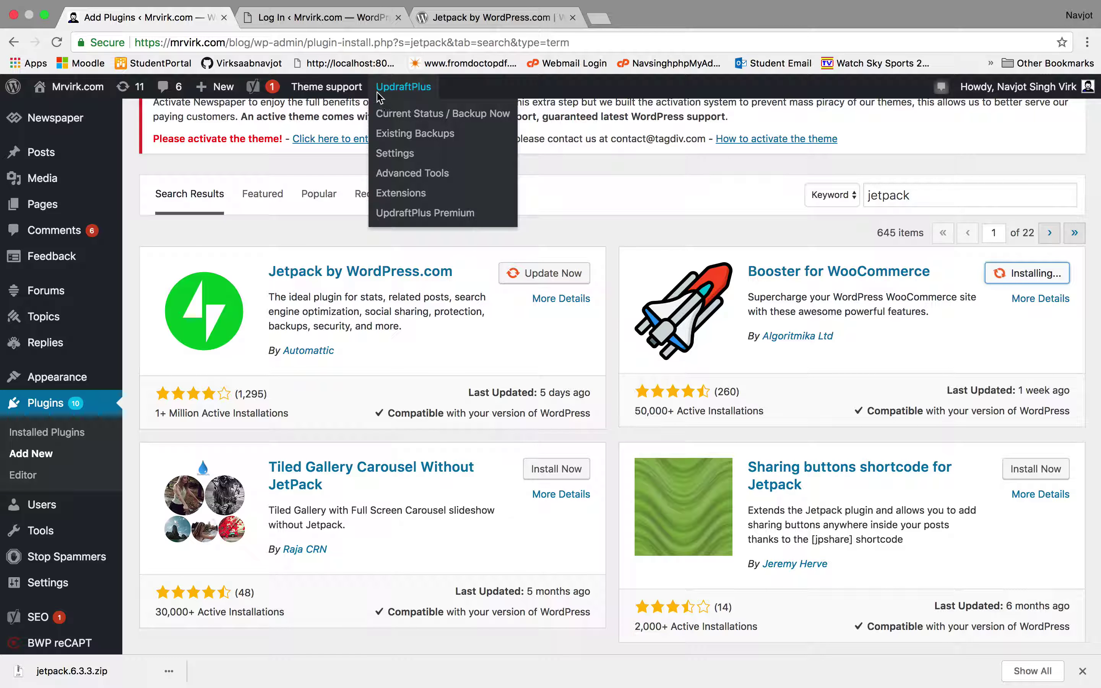
pyautogui.click(308, 18)
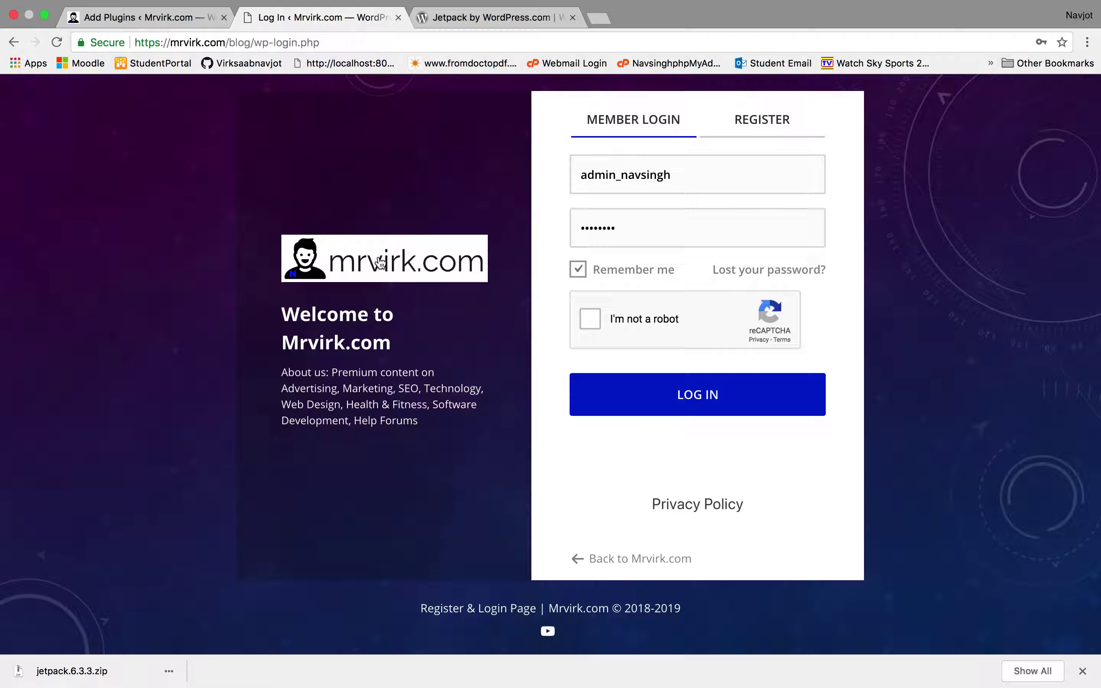
# From the mrvirk.com home page, open Portfolio's Virtual Dice Game in a new tab.
pyautogui.click(360, 266)
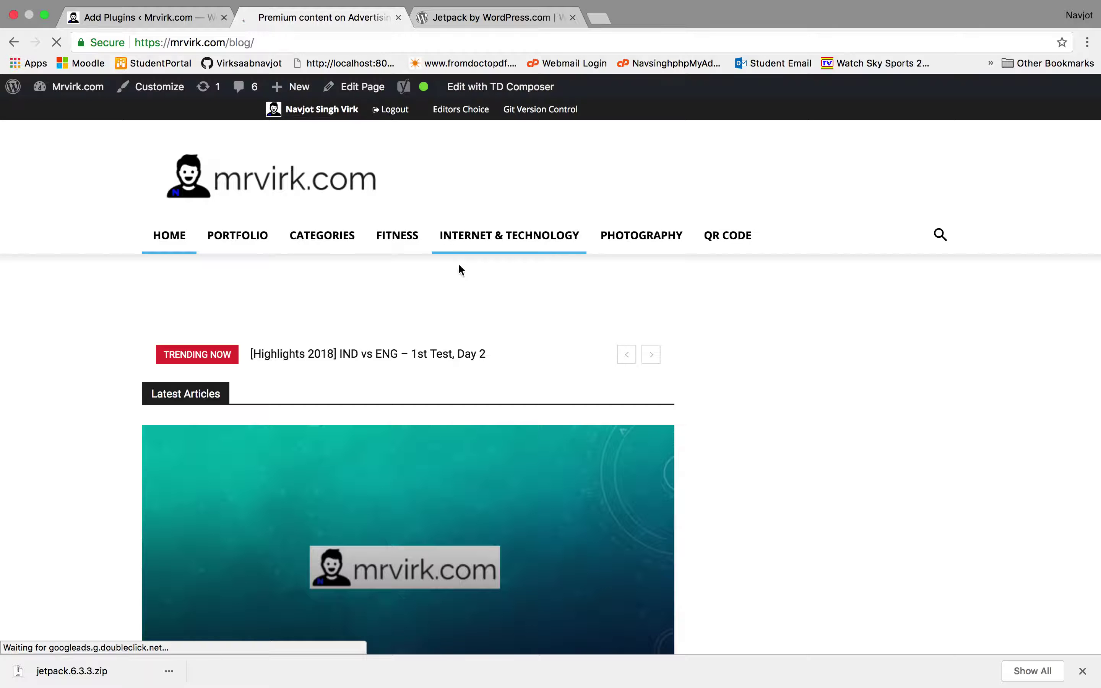
pyautogui.moveTo(286, 241)
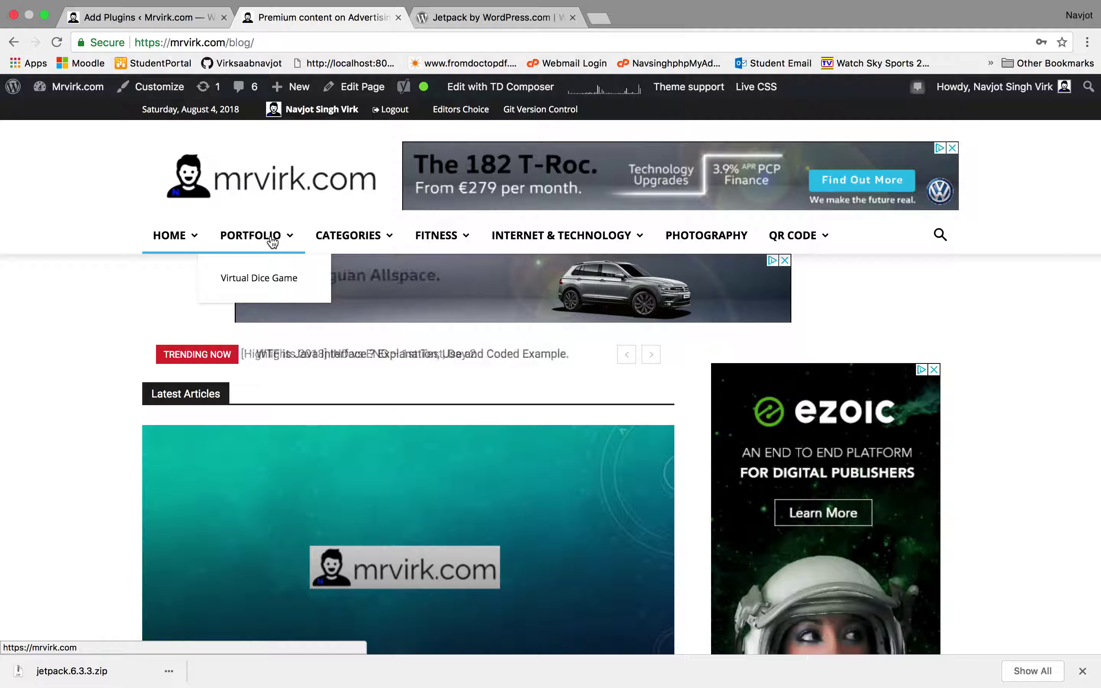
pyautogui.rightClick(268, 278)
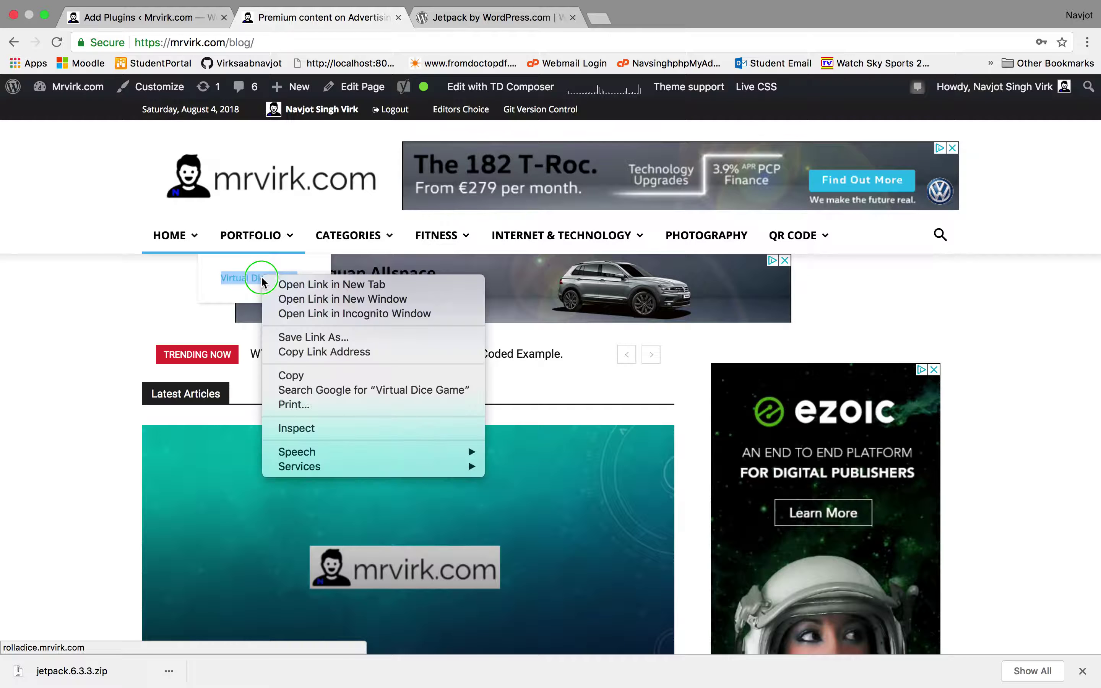
pyautogui.click(287, 282)
pyautogui.click(429, 24)
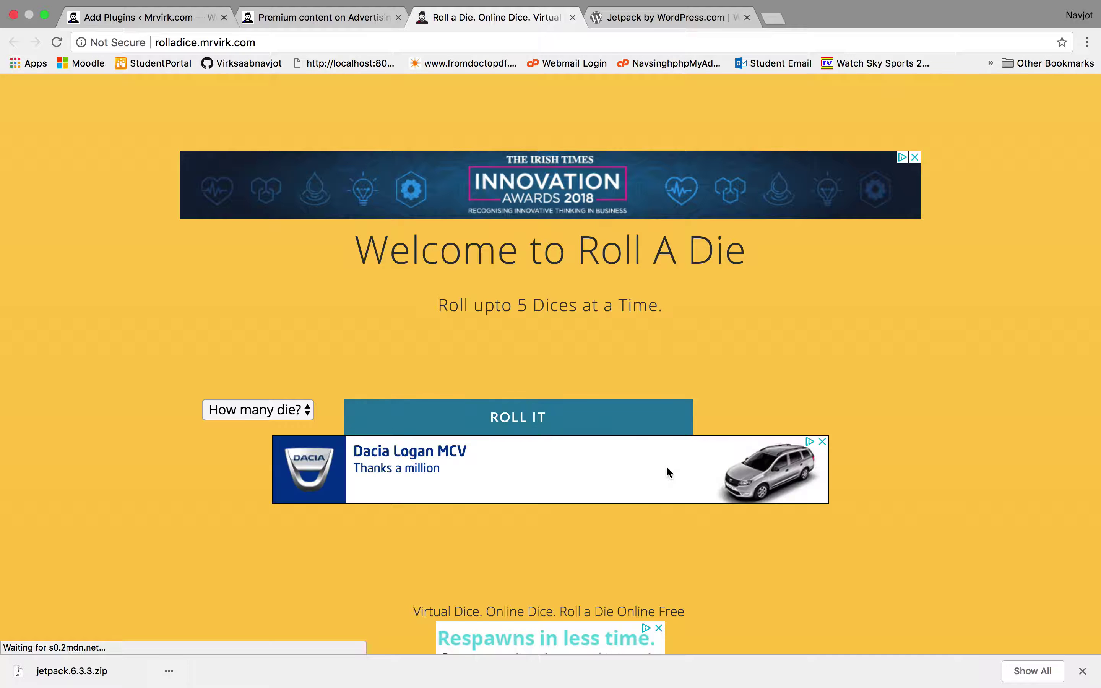
# Roll 5 dice for a total of 24, then close the game tab.
pyautogui.click(409, 417)
pyautogui.click(257, 409)
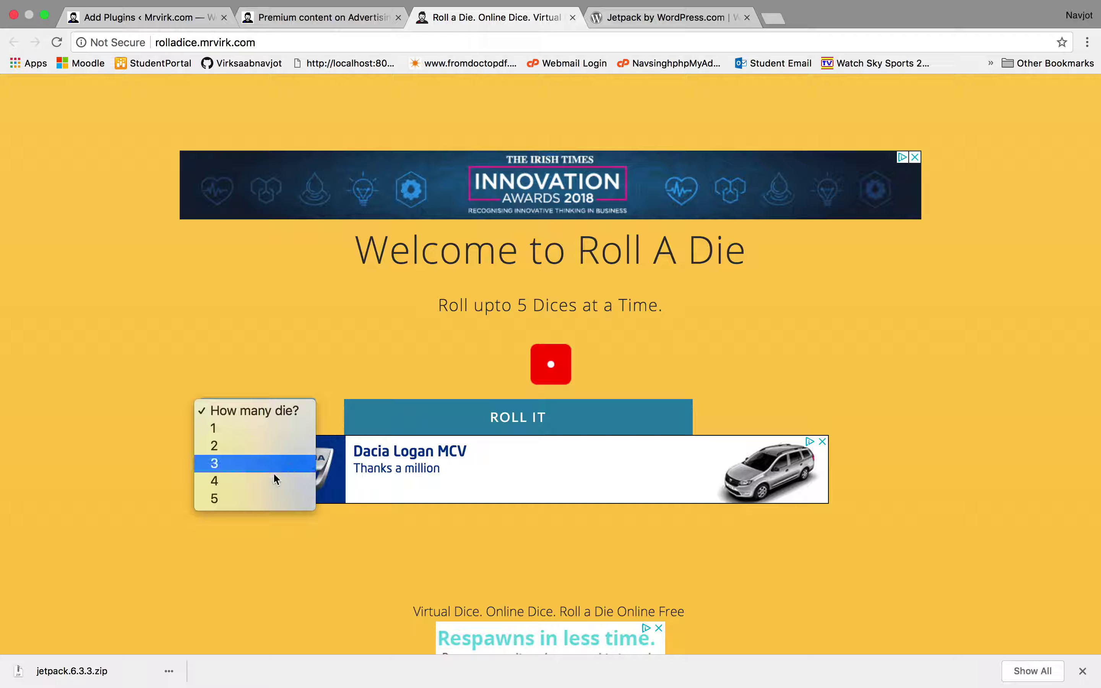
pyautogui.click(235, 504)
pyautogui.click(519, 418)
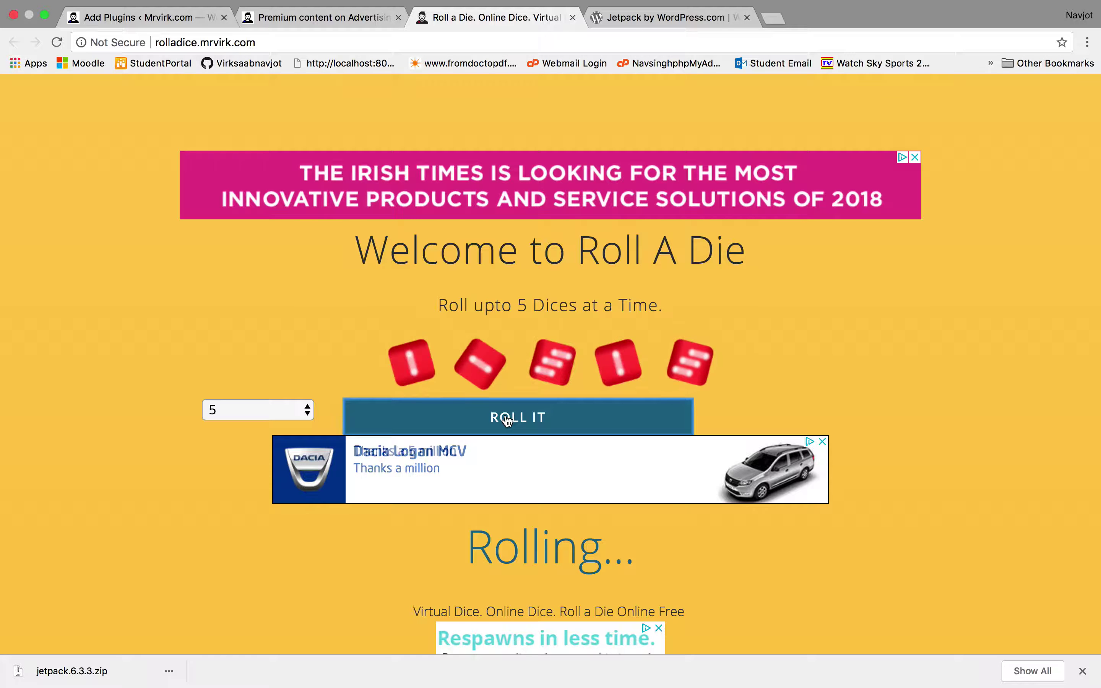
pyautogui.scroll(-5, 637, 523)
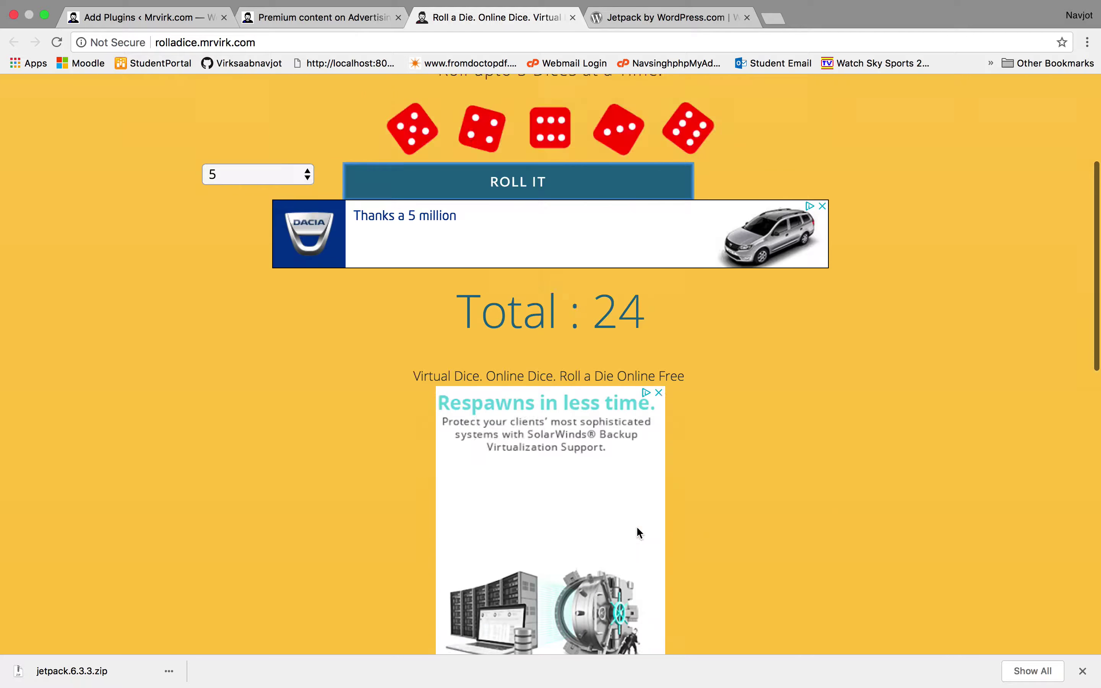
pyautogui.scroll(5, 632, 514)
pyautogui.click(572, 34)
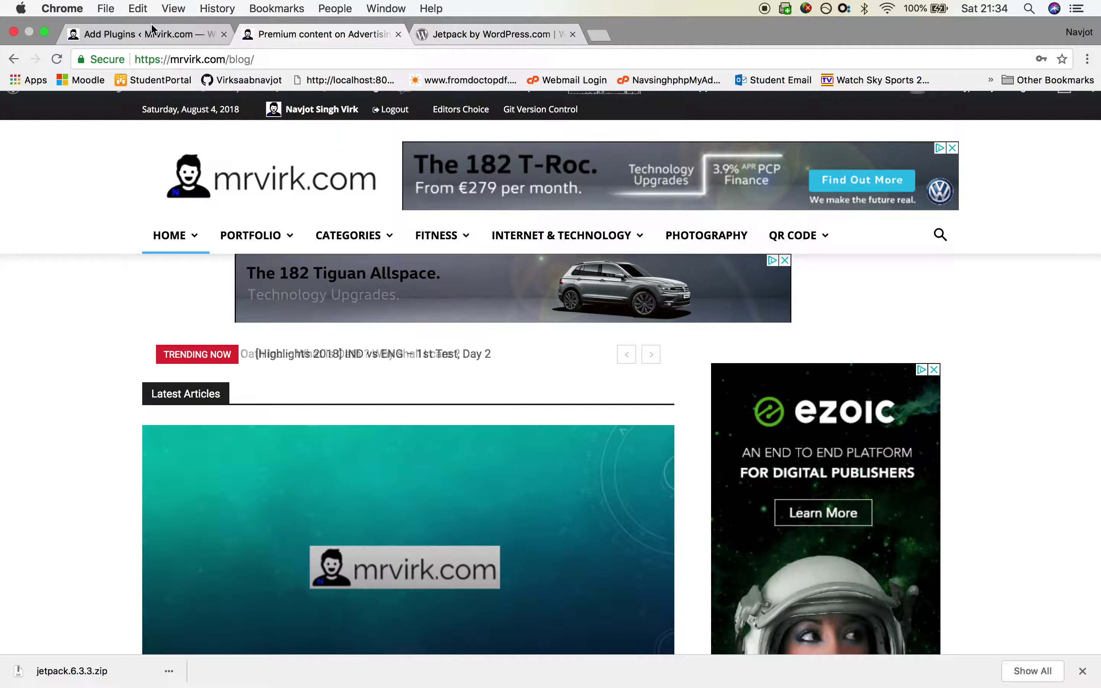
# Activate the Booster for WooCommerce plugin from the Add Plugins tab.
pyautogui.click(122, 34)
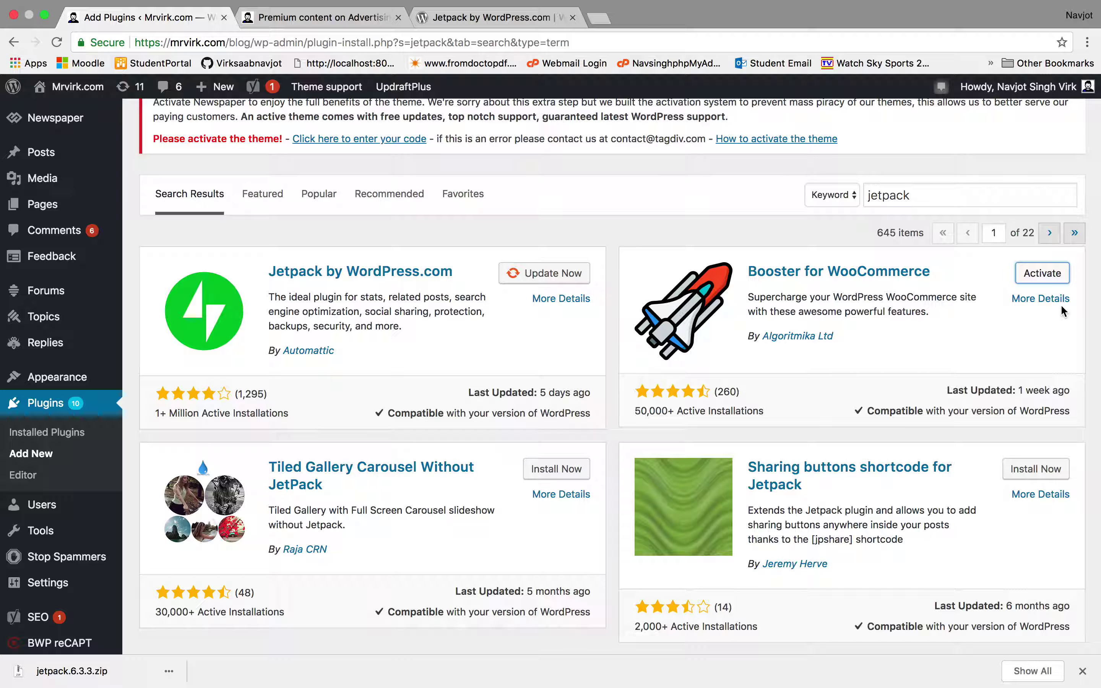
pyautogui.click(1037, 279)
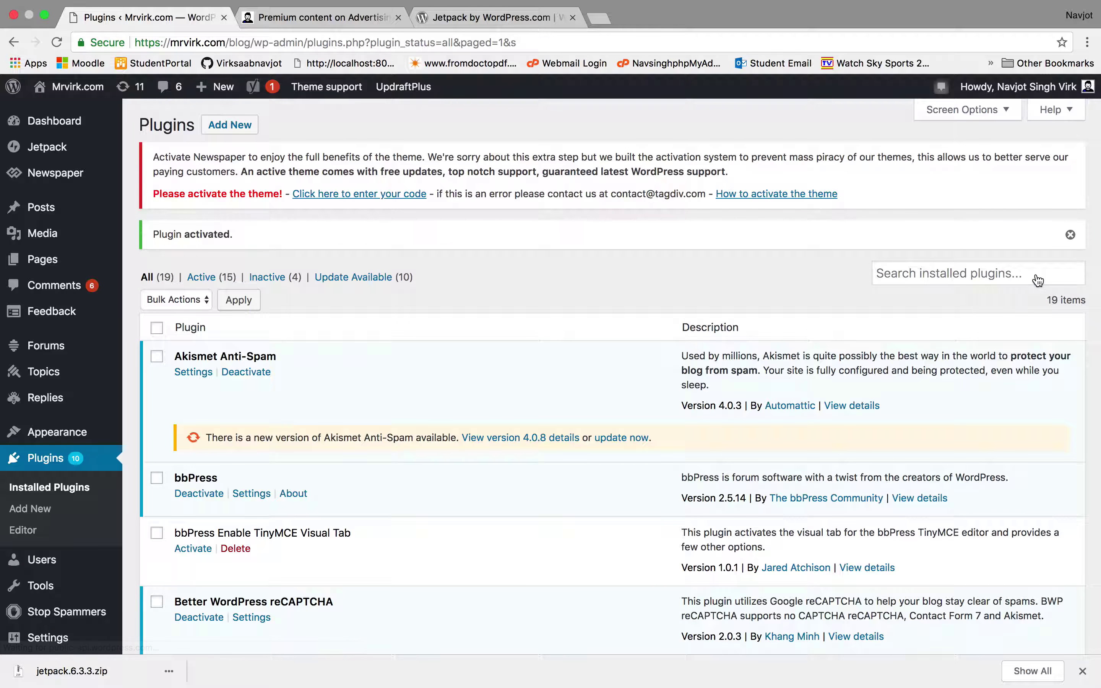
pyautogui.scroll(-10, 557, 601)
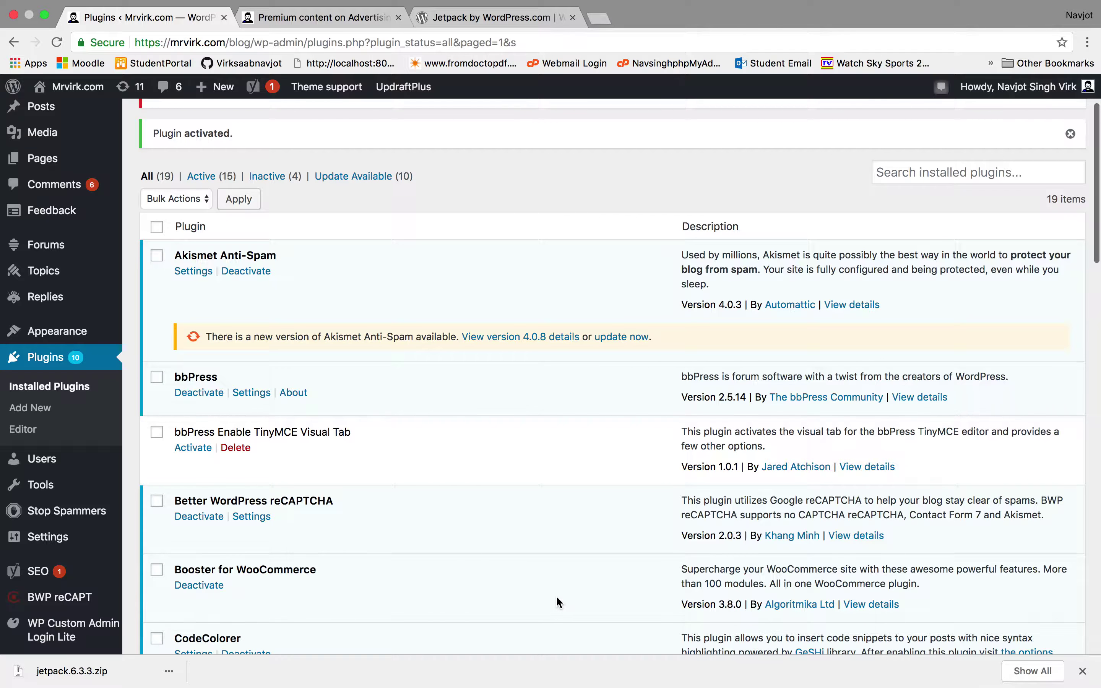
pyautogui.scroll(-12, 558, 600)
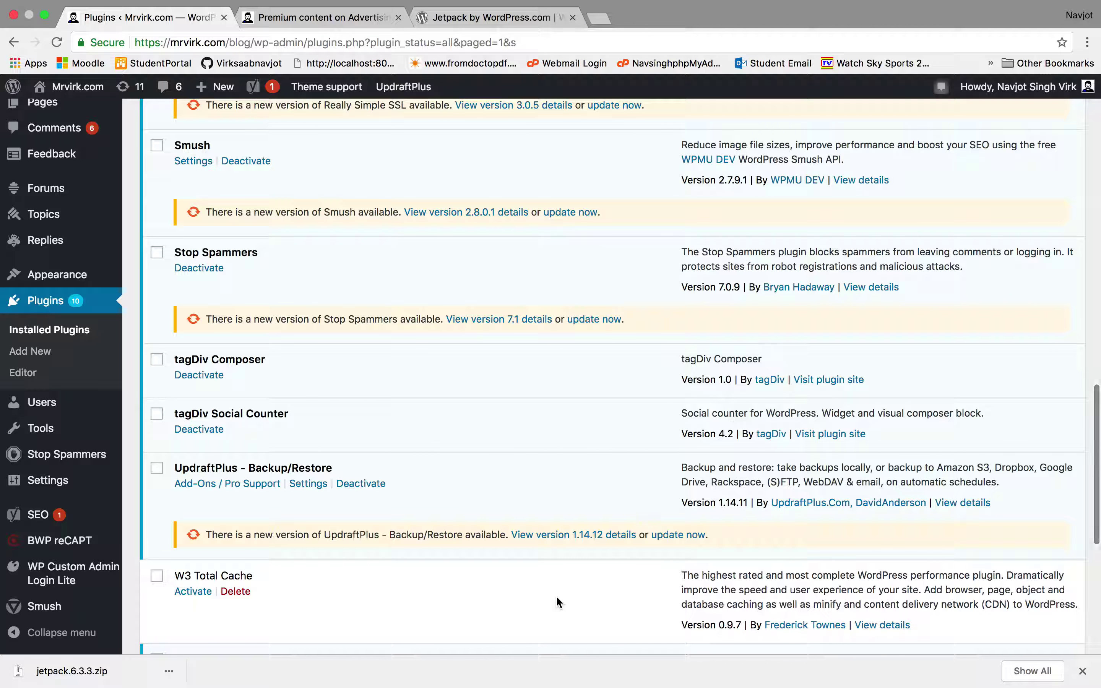
pyautogui.scroll(-4, 557, 601)
pyautogui.scroll(-4, 556, 595)
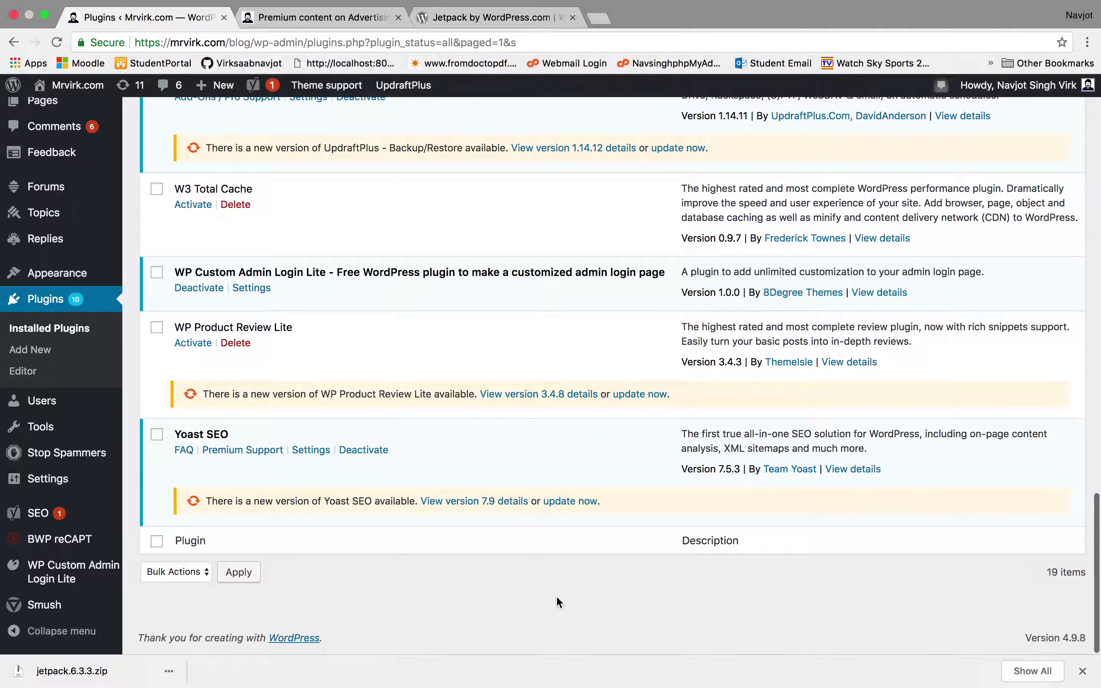
# Scroll through Installed Plugins, checking that Booster for WooCommerce and Jetpack are both active.
pyautogui.scroll(6, 345, 331)
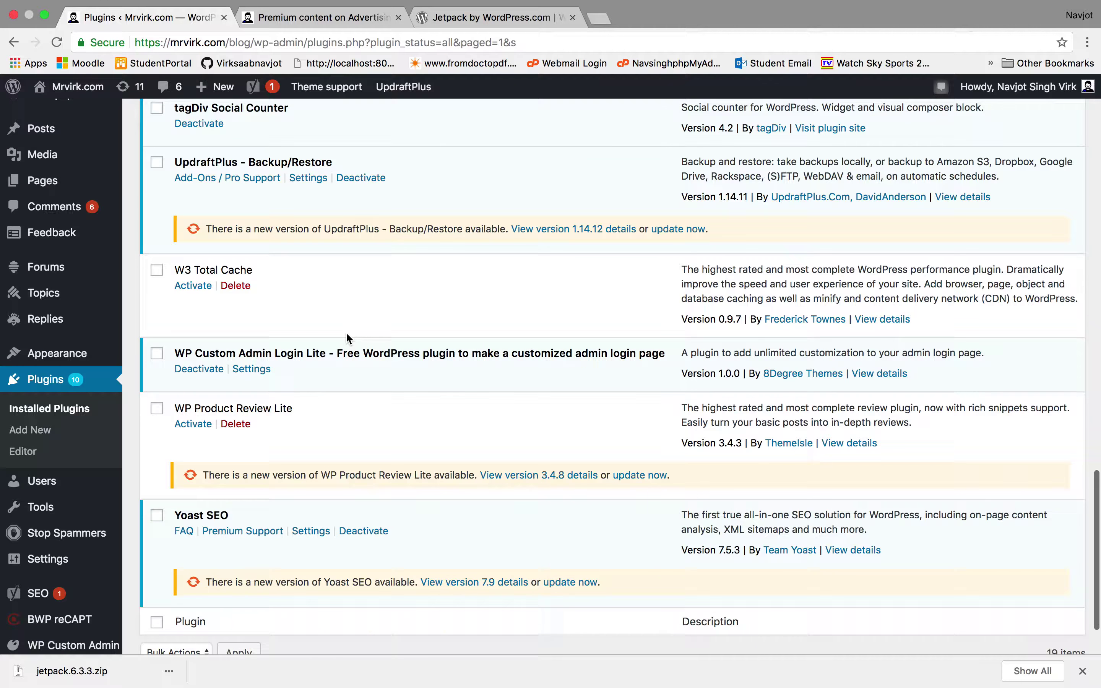
pyautogui.scroll(13, 264, 271)
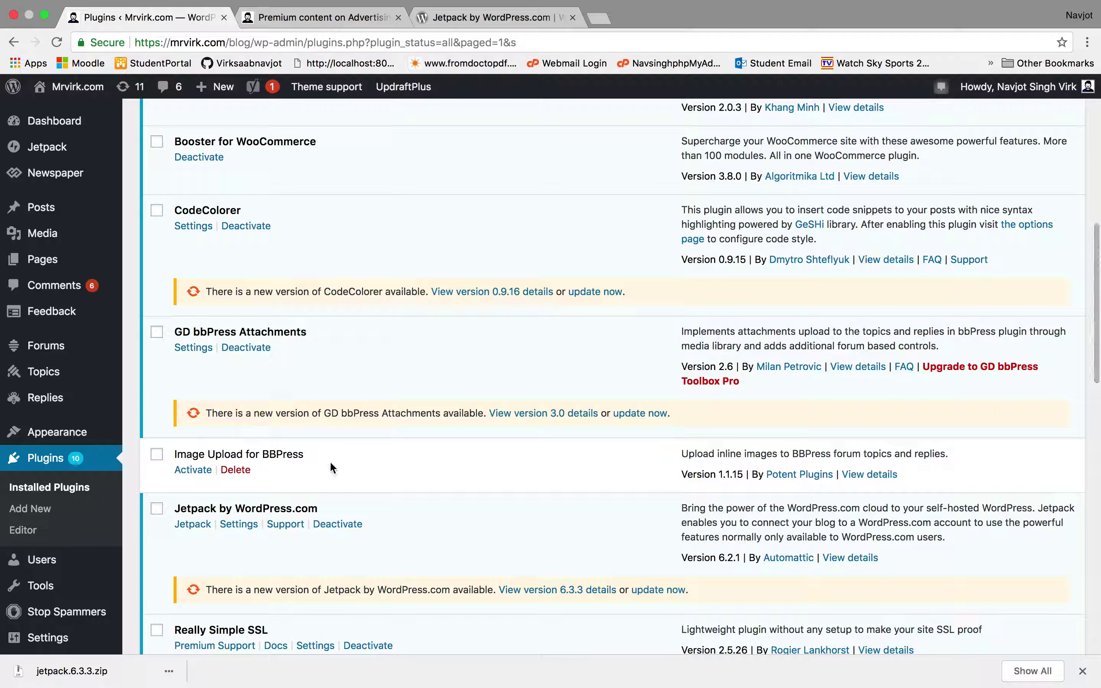
pyautogui.scroll(5, 329, 461)
pyautogui.doubleClick(248, 412)
pyautogui.click(273, 418)
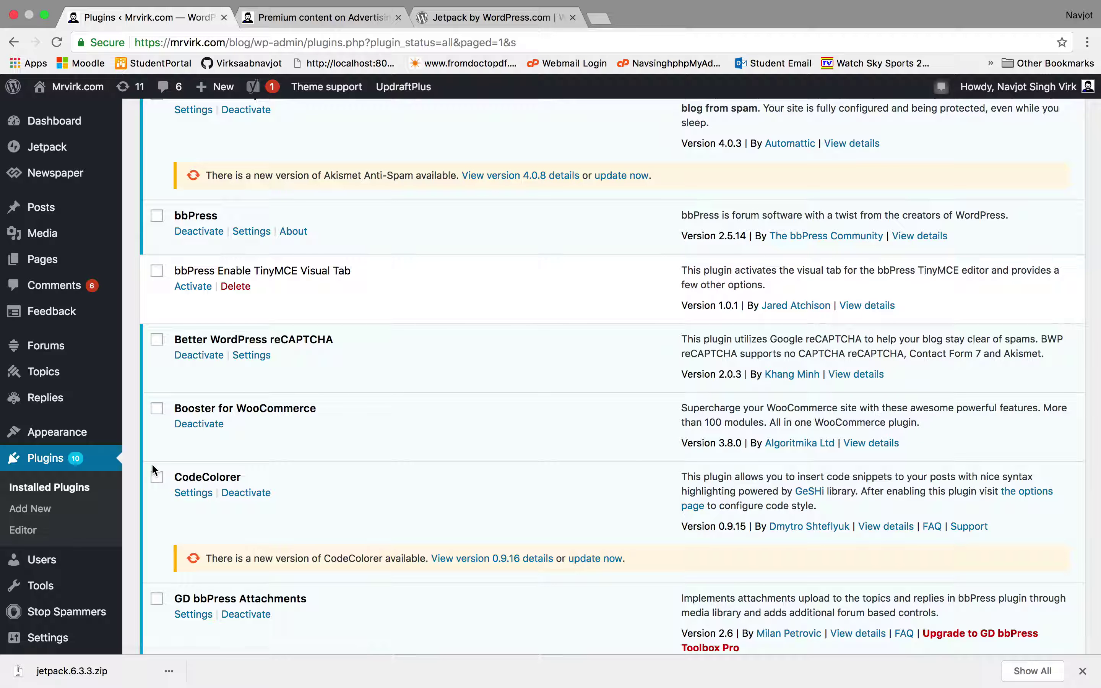
pyautogui.scroll(-5, 51, 537)
pyautogui.scroll(-2, 52, 542)
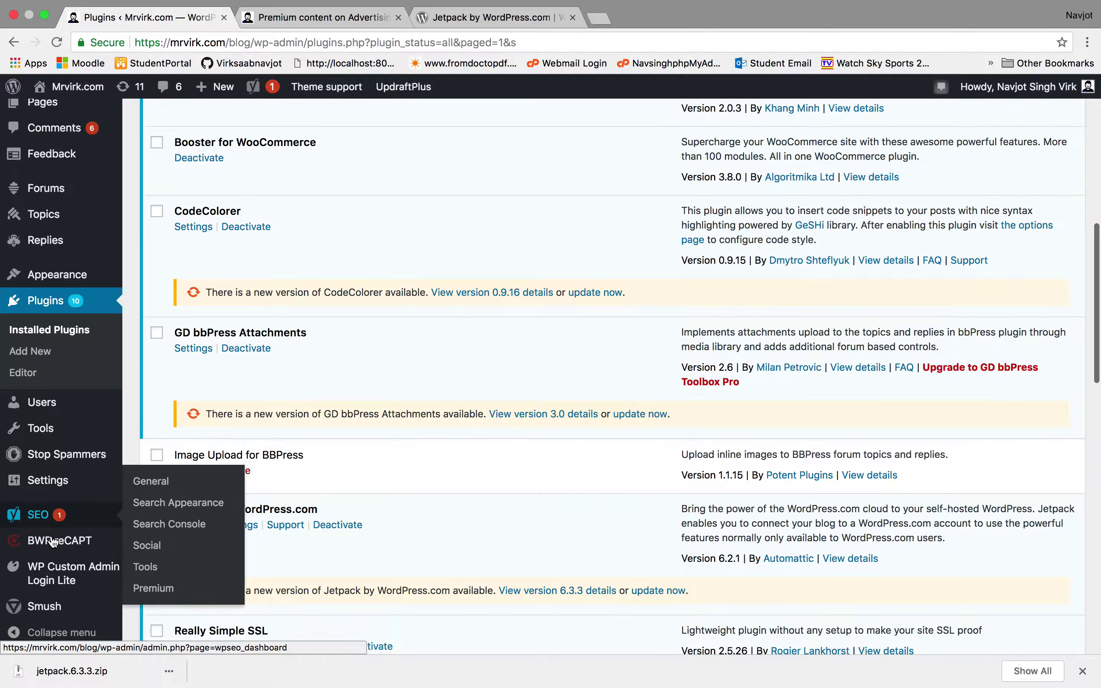
pyautogui.moveTo(53, 492)
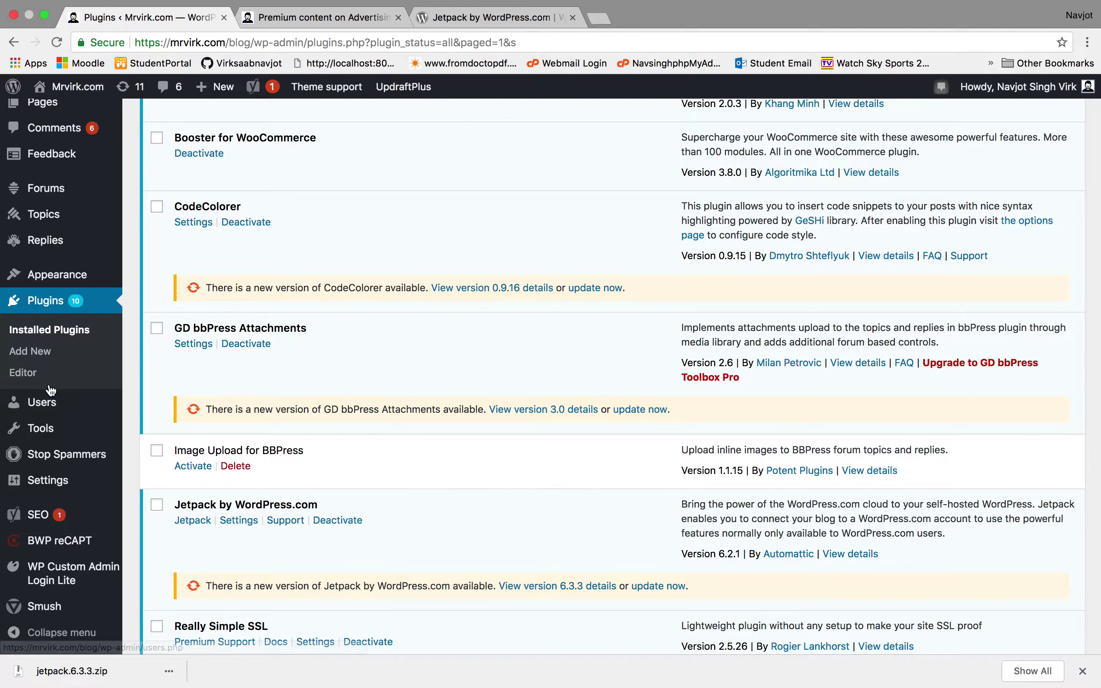
pyautogui.scroll(4, 72, 319)
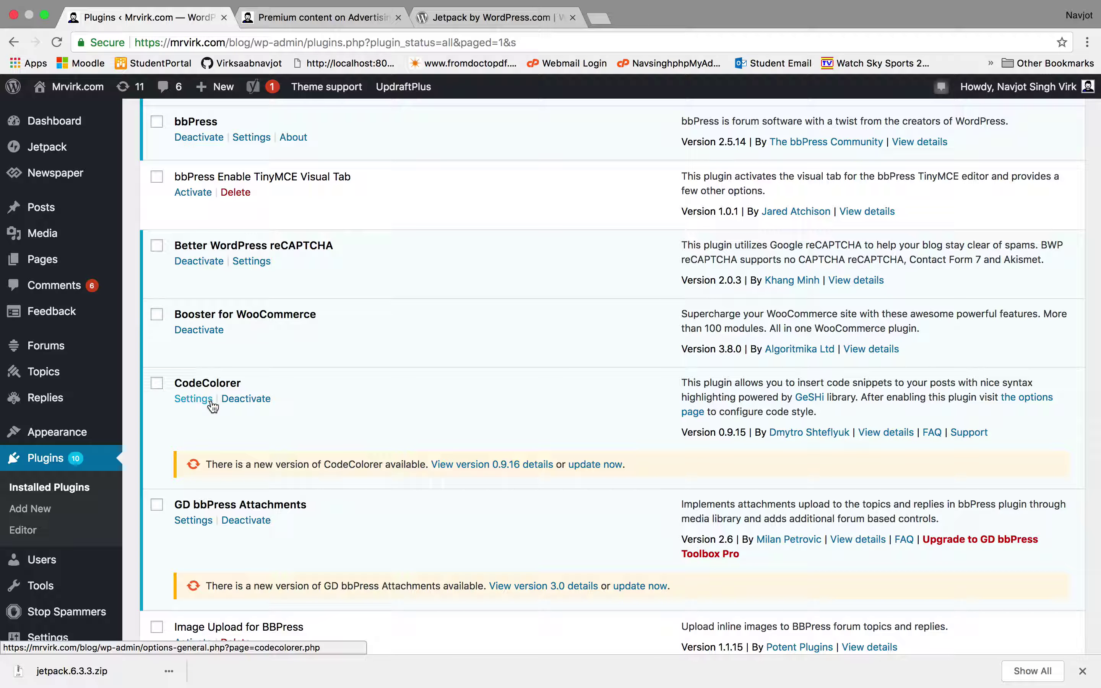
# View the CodeColorer plugin's settings page.
pyautogui.click(196, 404)
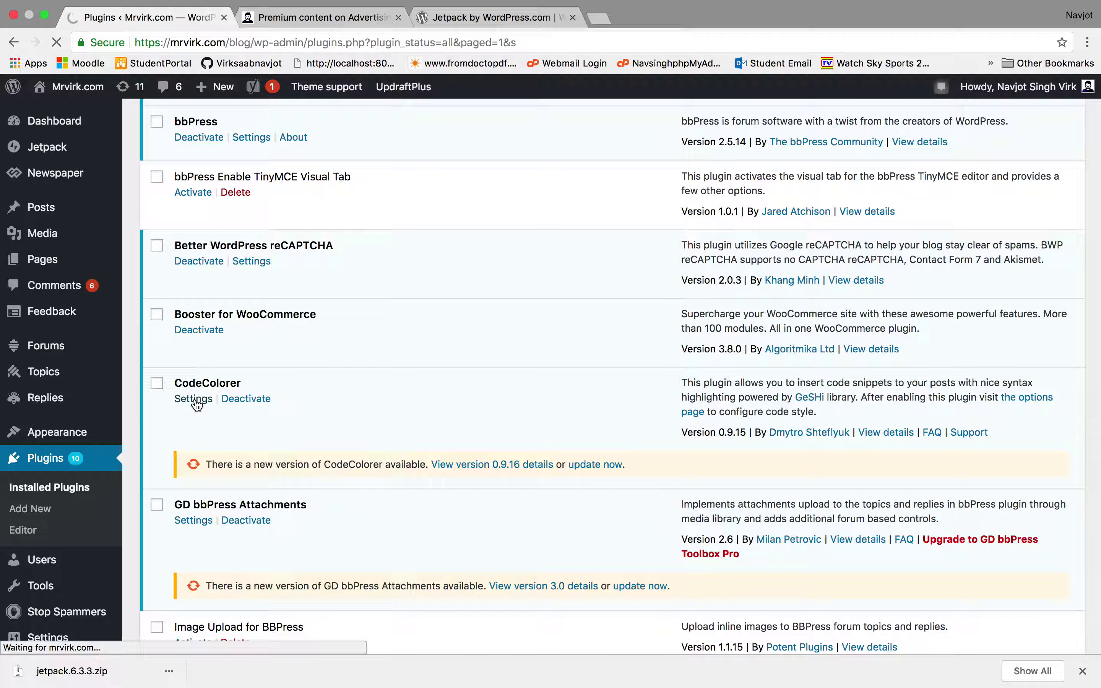
pyautogui.scroll(-10, 539, 448)
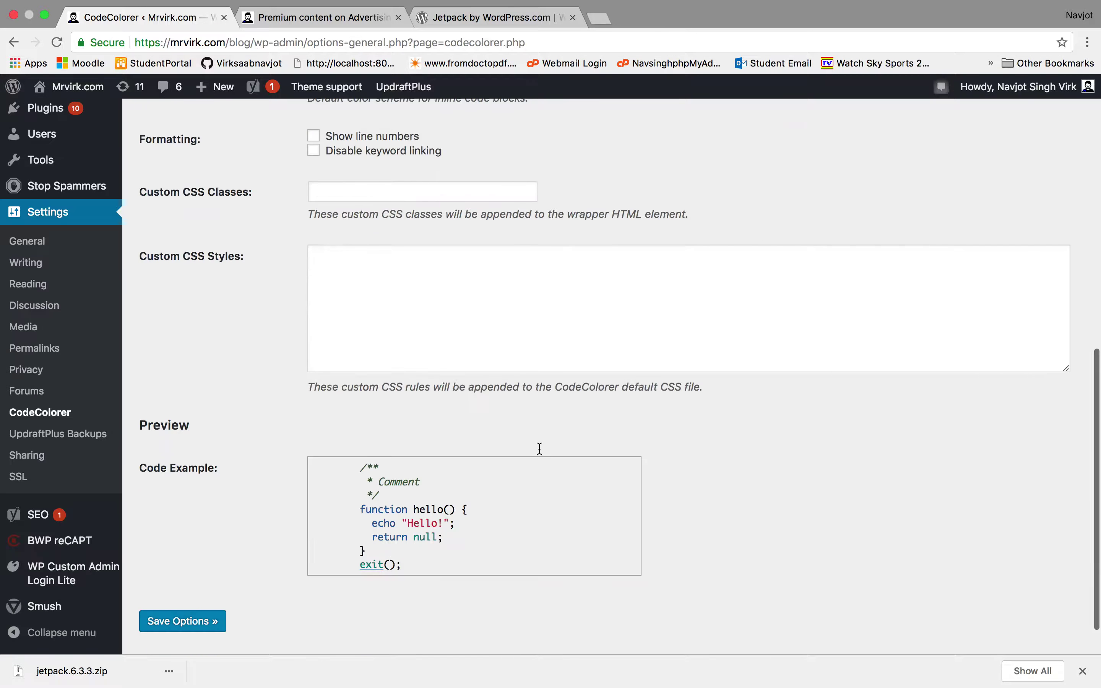
pyautogui.scroll(10, 538, 447)
# Back on the plugins list, deactivate Booster for WooCommerce and go to Add Plugins.
pyautogui.click(13, 44)
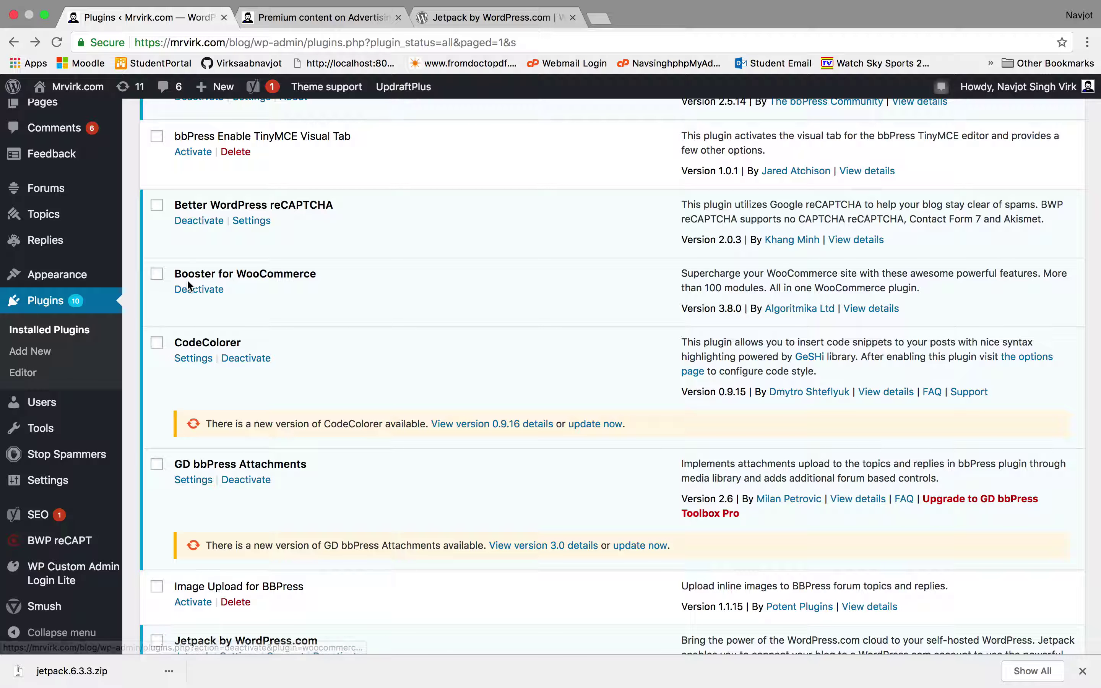
pyautogui.click(202, 294)
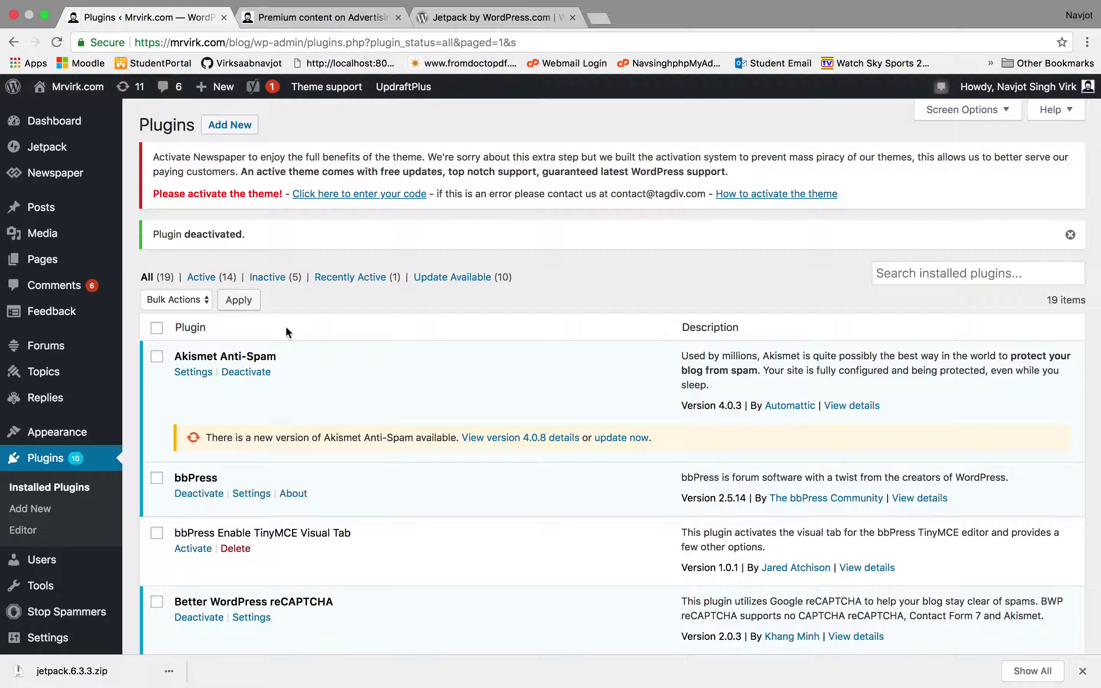
pyautogui.click(232, 122)
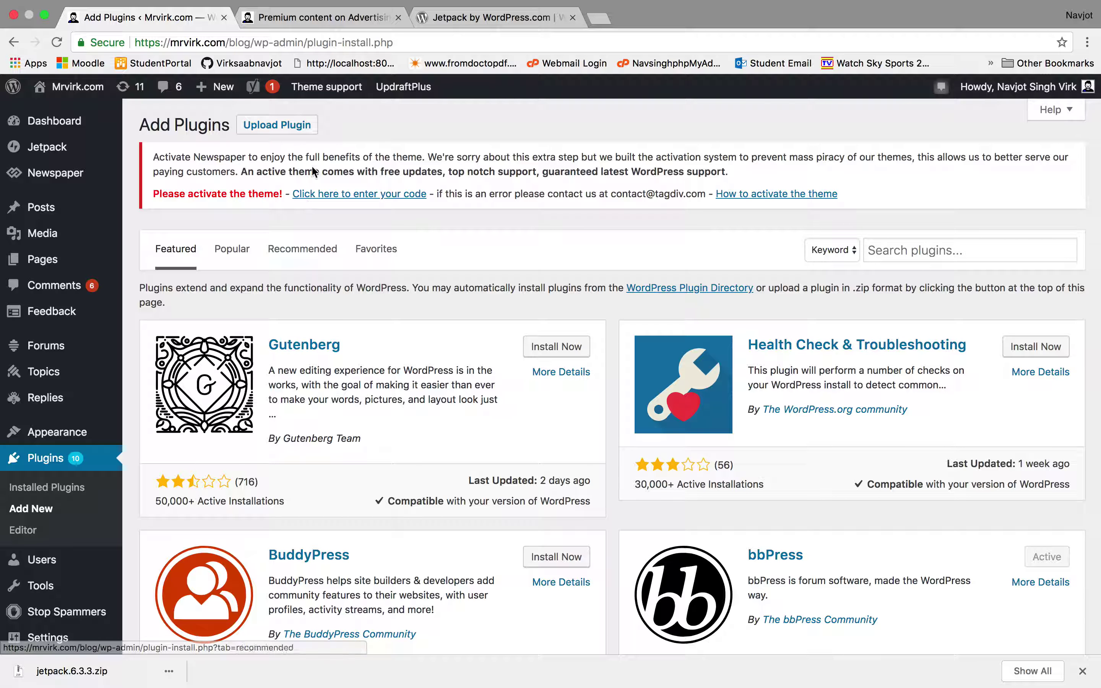
# Load jetpack.6.3.3.zip from the downloads into the Upload Plugin form.
pyautogui.click(279, 128)
pyautogui.moveTo(80, 671); pyautogui.dragTo(499, 346)
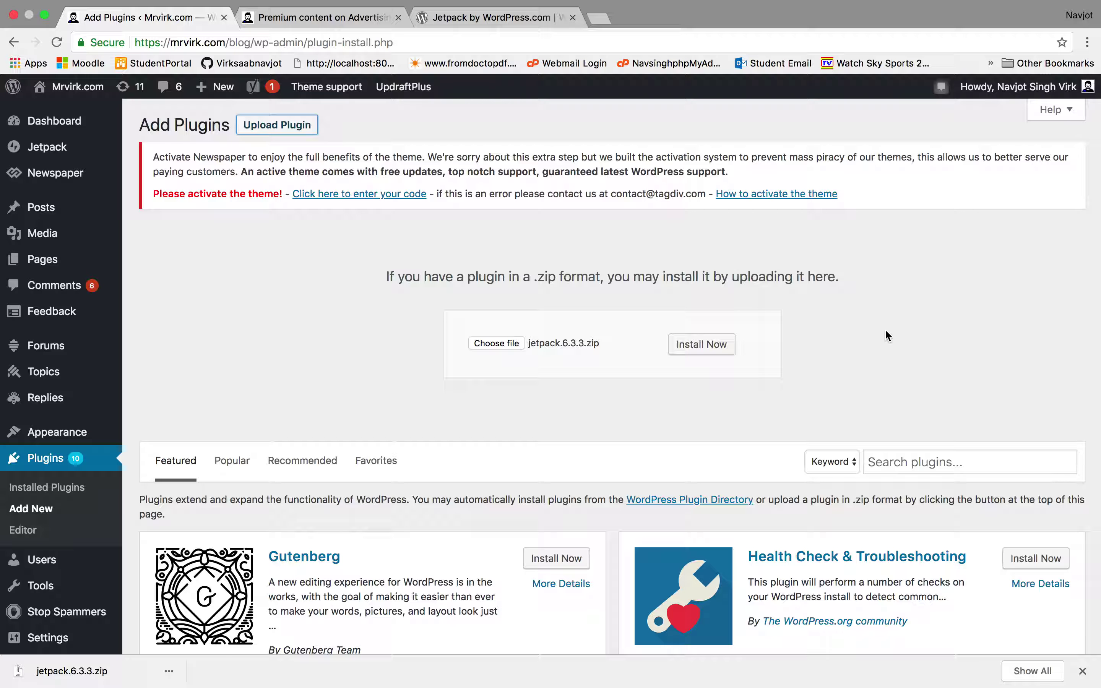
pyautogui.scroll(-3, 601, 323)
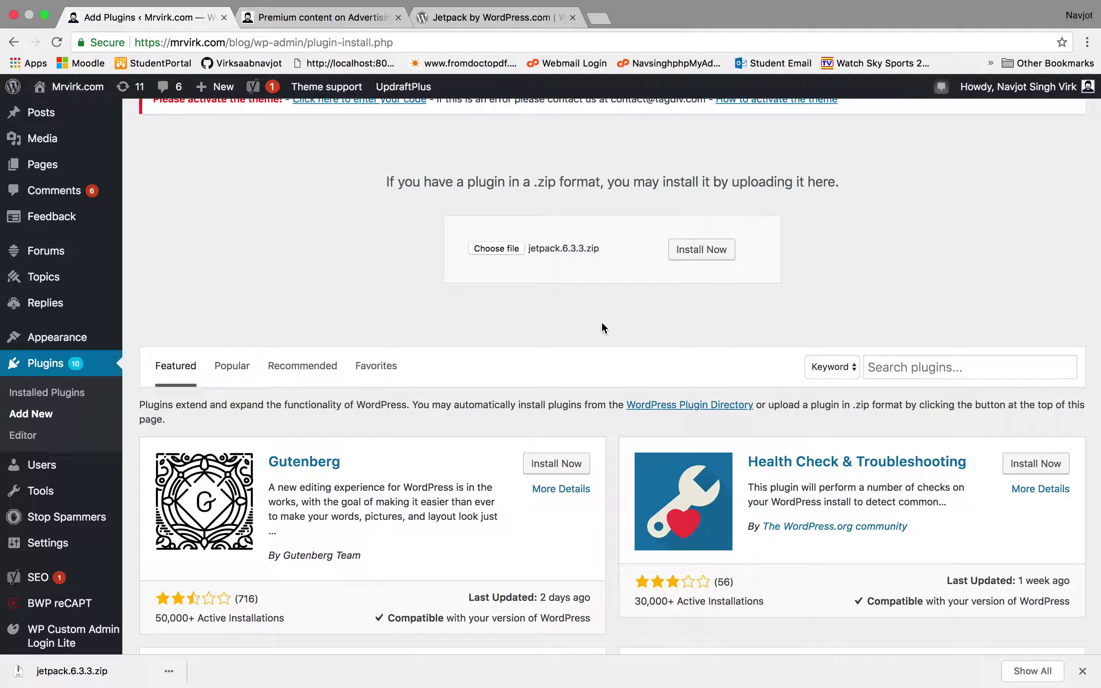
pyautogui.scroll(3, 601, 323)
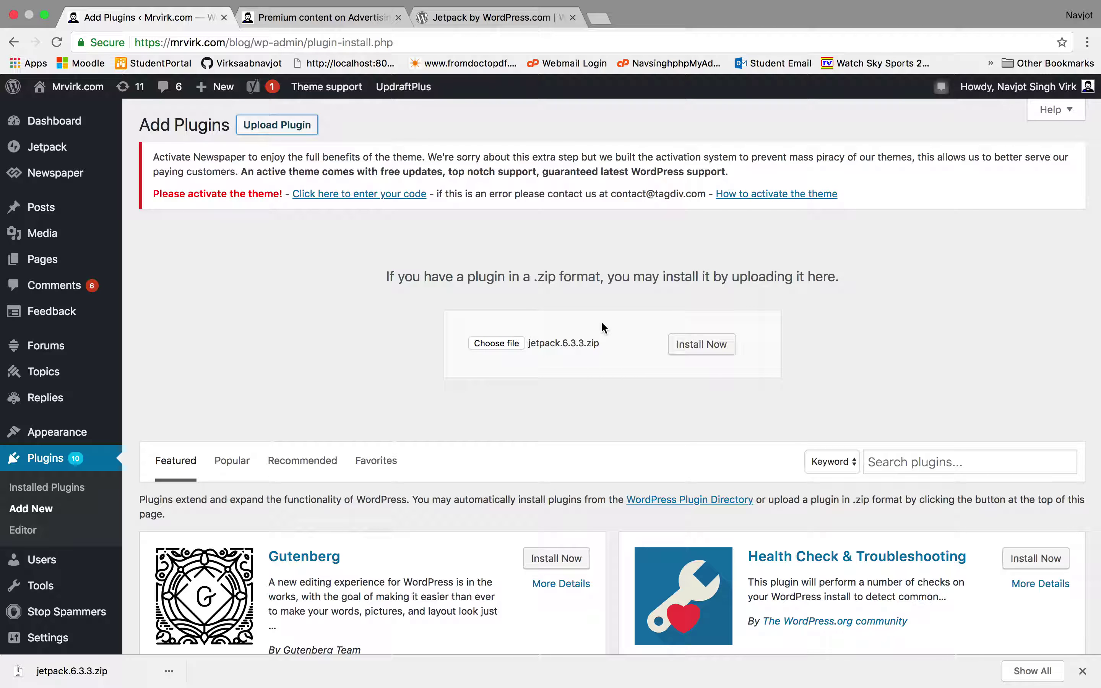